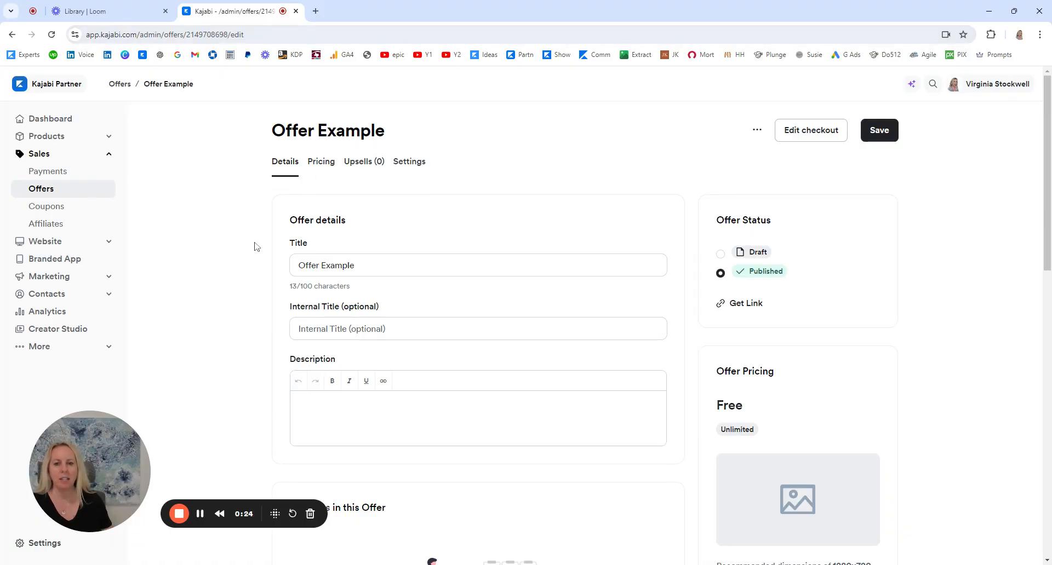
# - Examine the offer's title, internal title, description, recommended image dimensions and product section
pyautogui.scroll(-1, 252, 250)
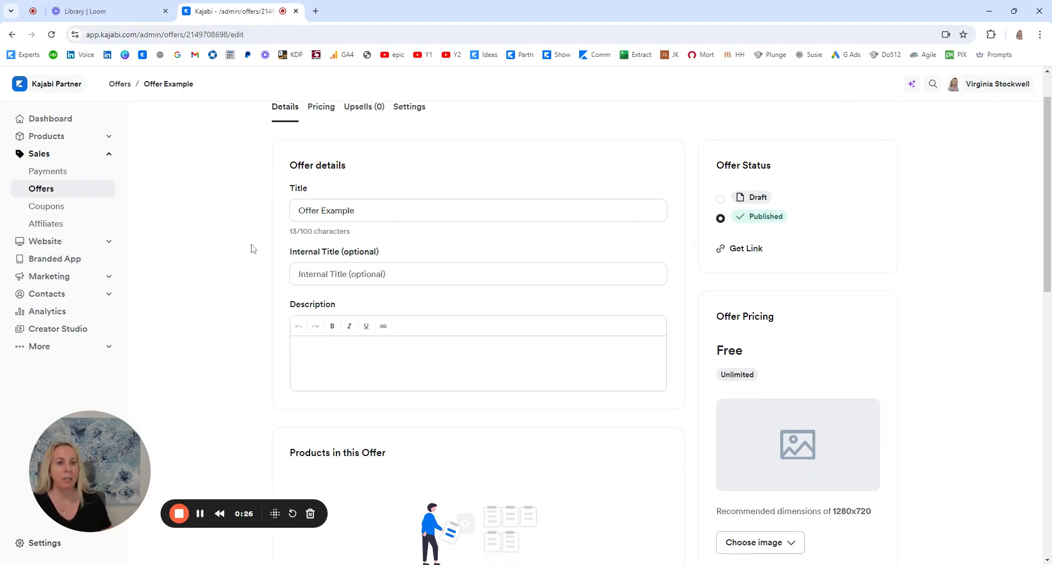
pyautogui.moveTo(359, 211); pyautogui.dragTo(278, 211)
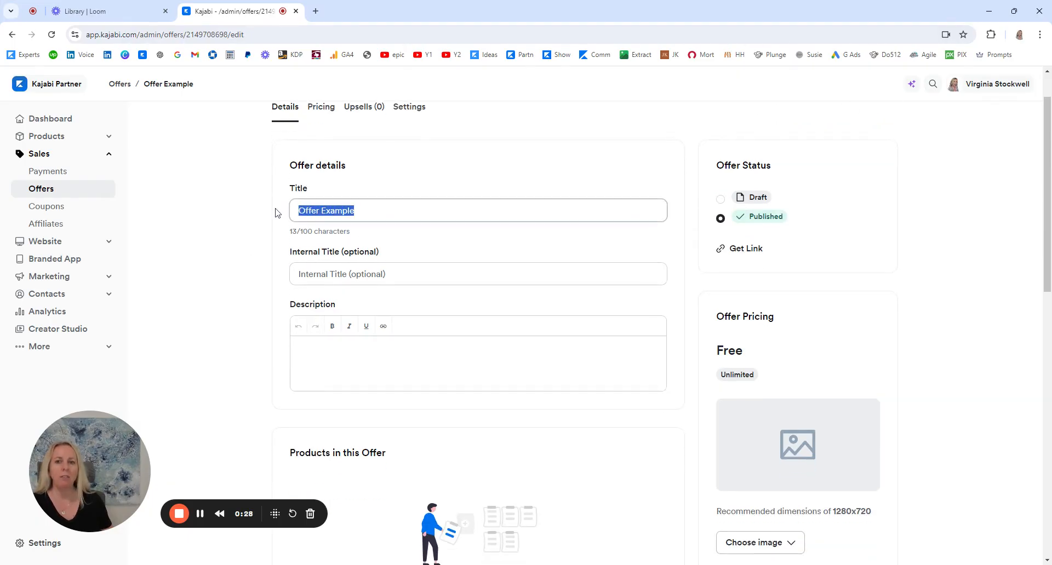
pyautogui.press('Tab')
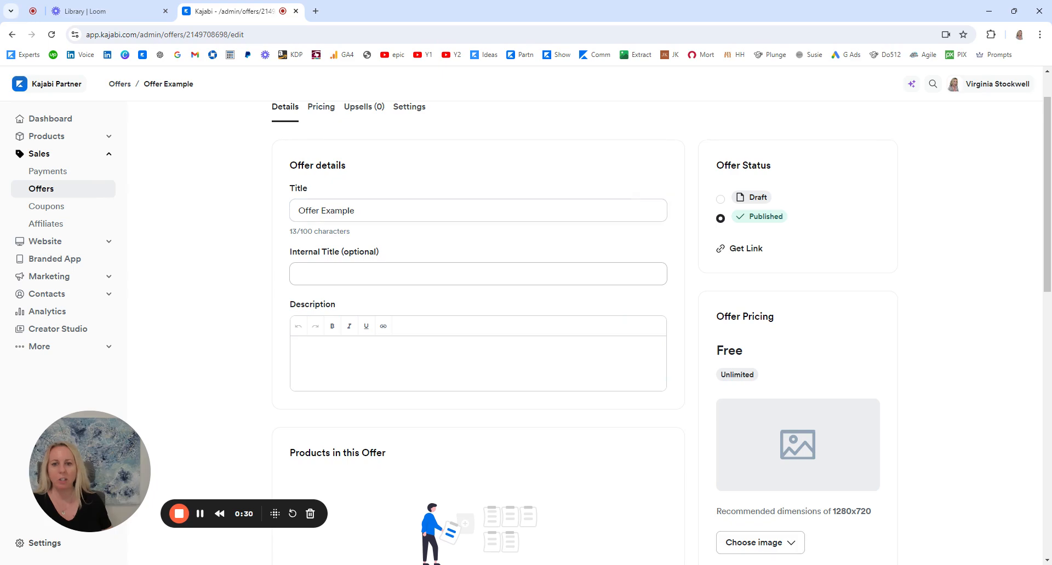
pyautogui.click(320, 367)
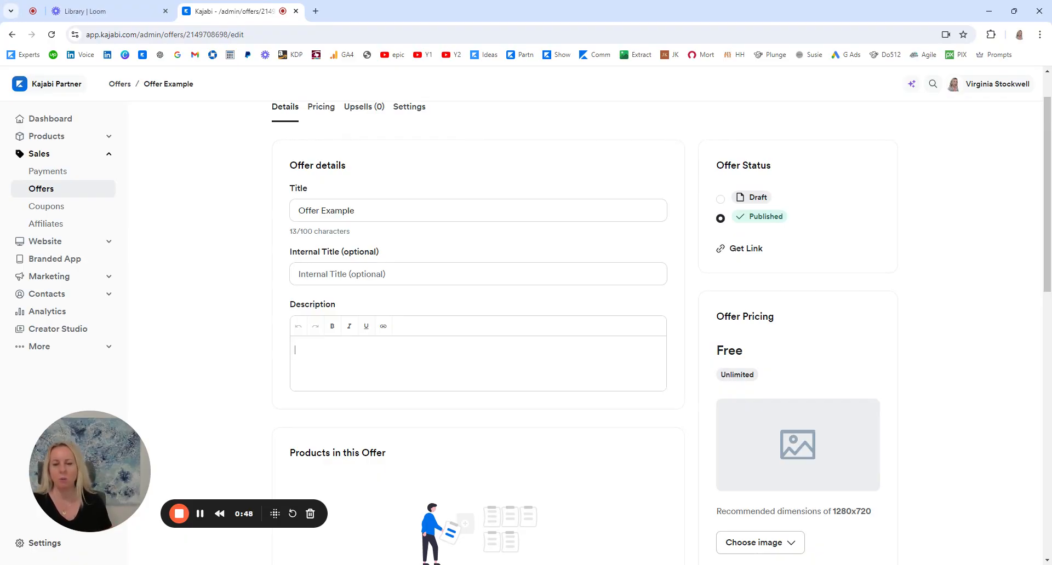
pyautogui.scroll(-2, 709, 373)
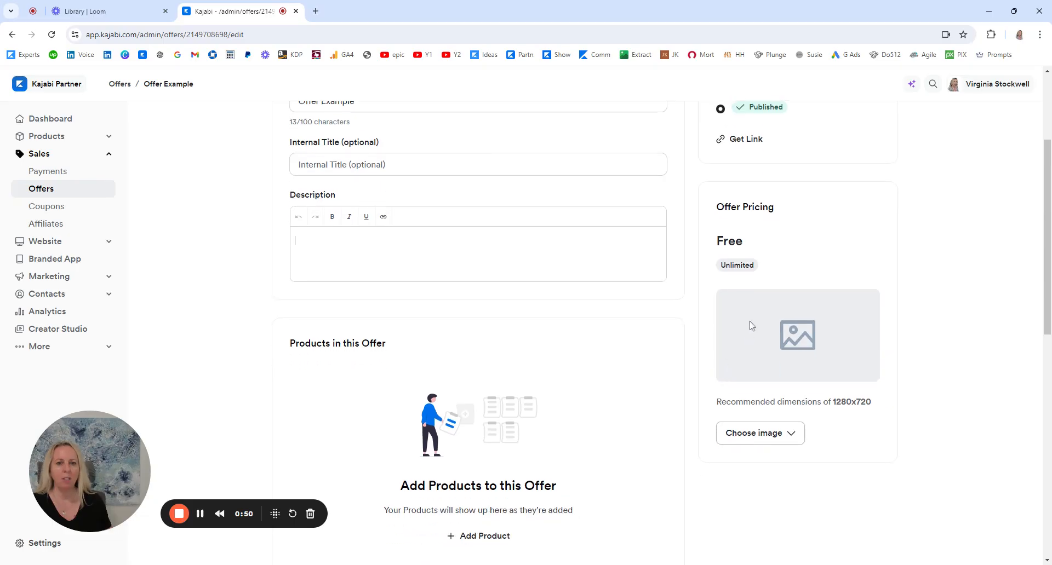
pyautogui.scroll(-2, 901, 357)
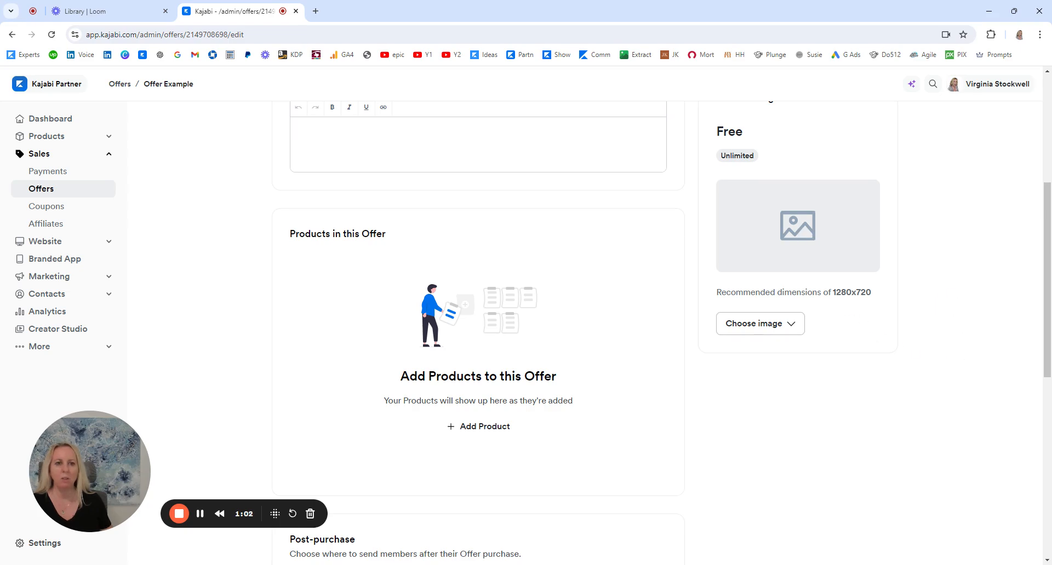
pyautogui.doubleClick(852, 292)
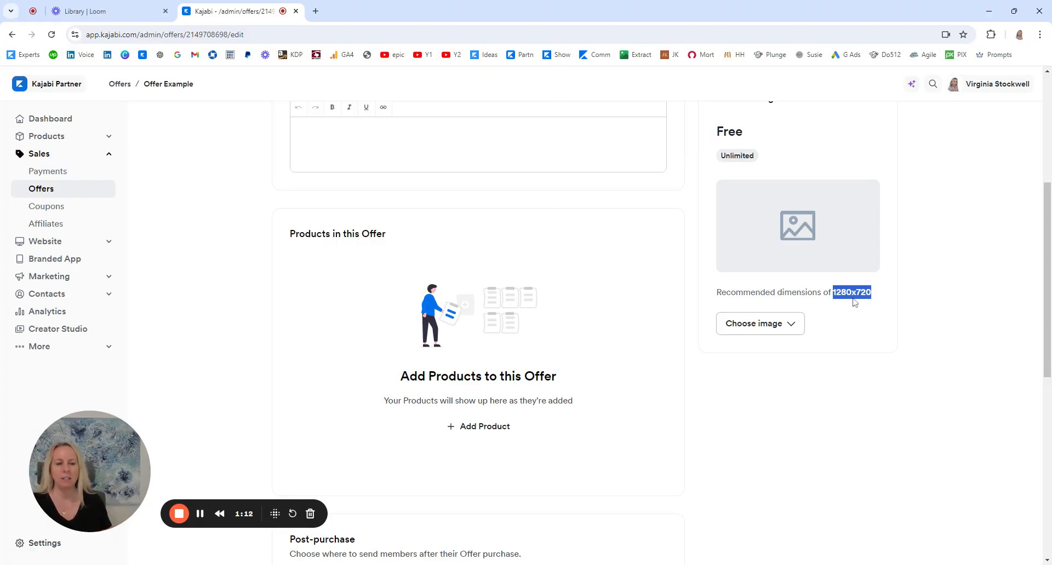
pyautogui.scroll(-3, 855, 304)
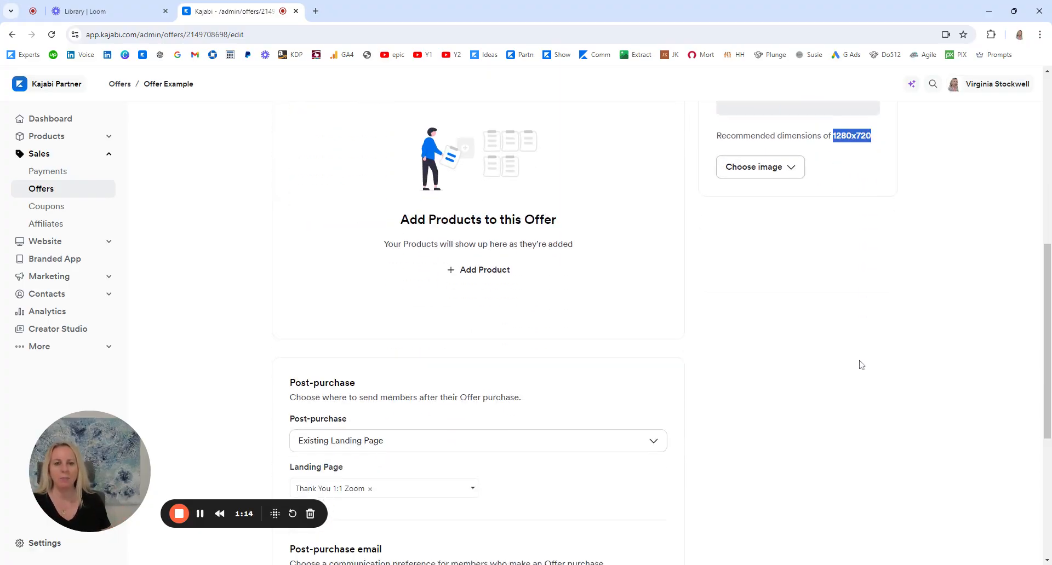
pyautogui.scroll(2, 862, 363)
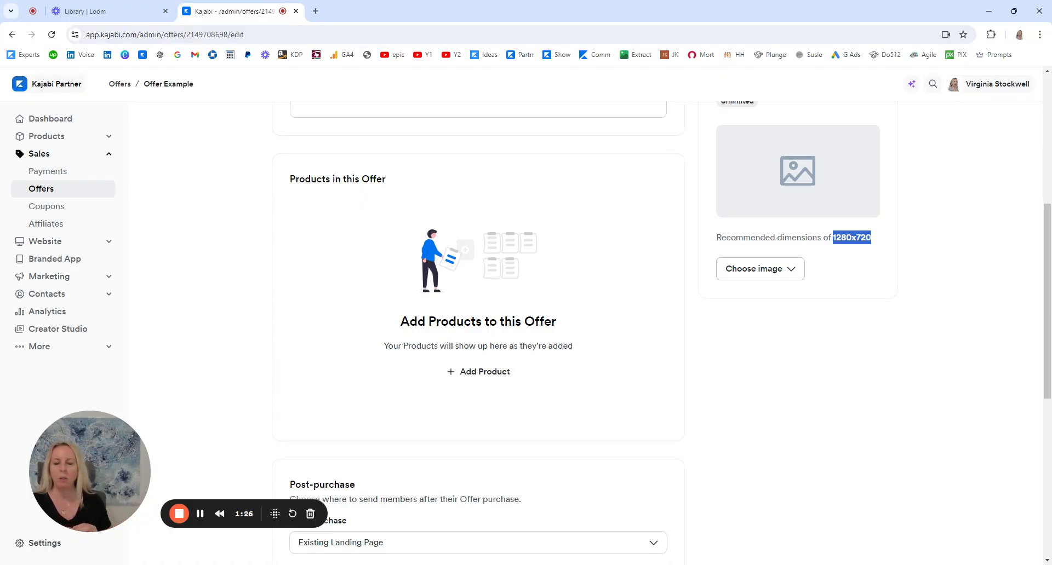
pyautogui.scroll(6, 559, 331)
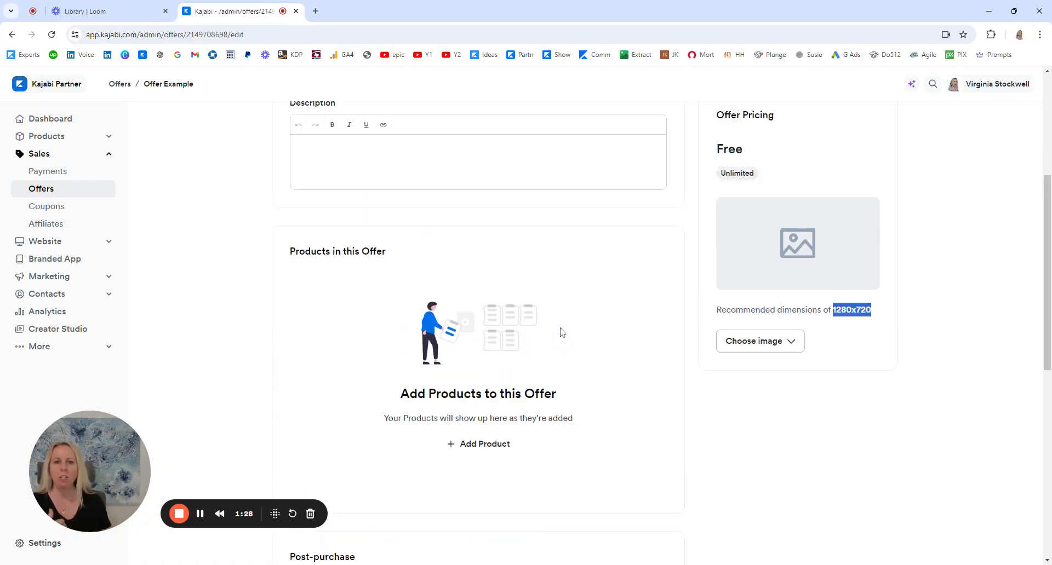
pyautogui.scroll(-5, 452, 394)
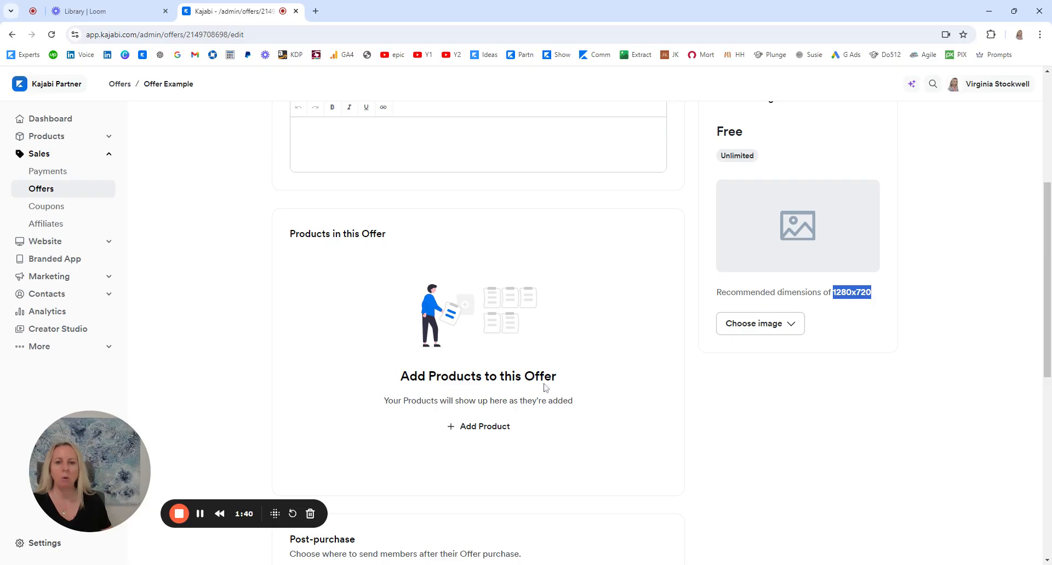
pyautogui.scroll(-2, 768, 411)
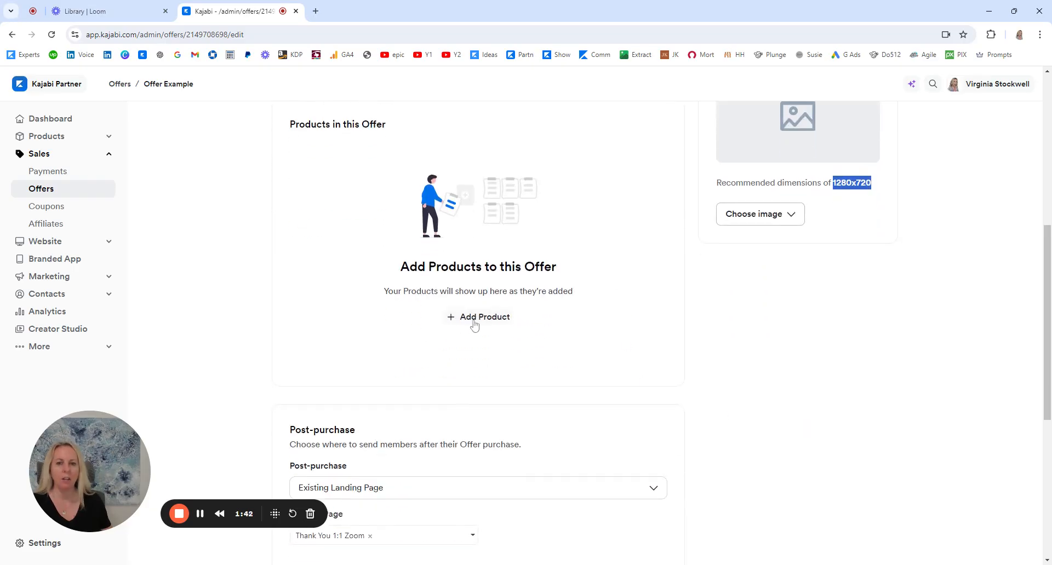
pyautogui.scroll(-3, 539, 370)
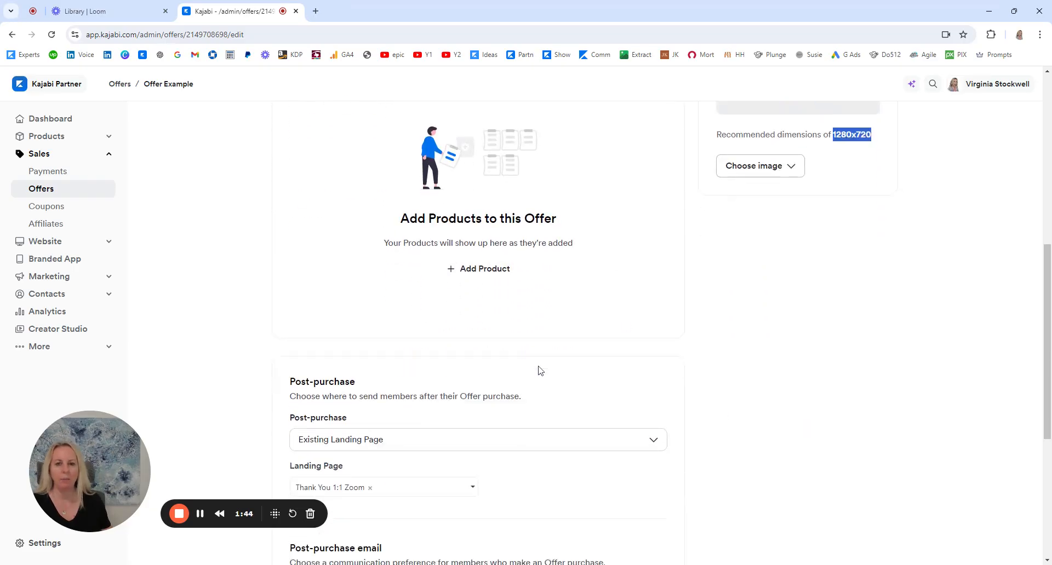
# - Set the offer's post-purchase email preference to None
pyautogui.scroll(-2, 539, 370)
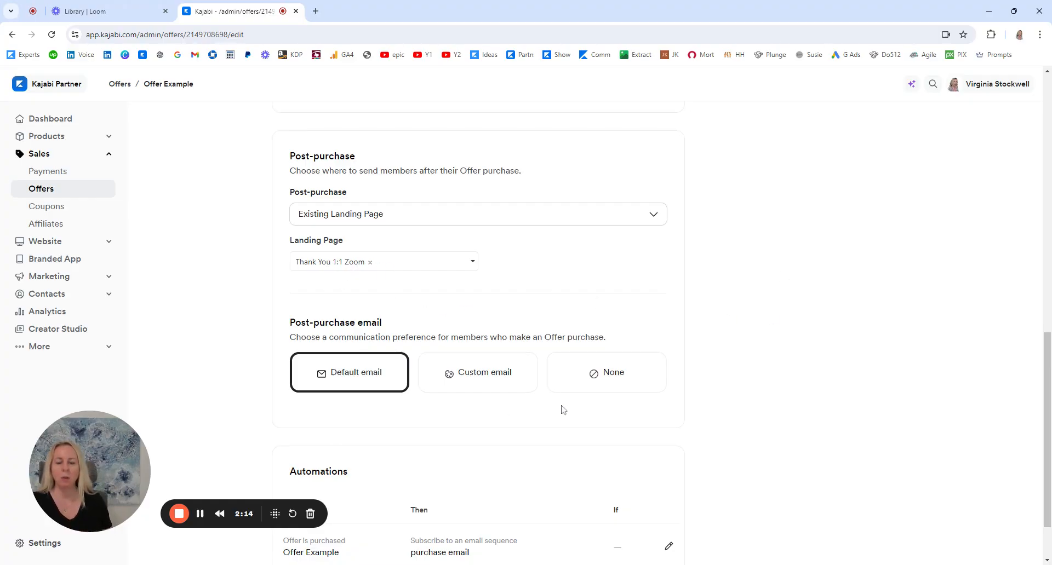
pyautogui.click(608, 384)
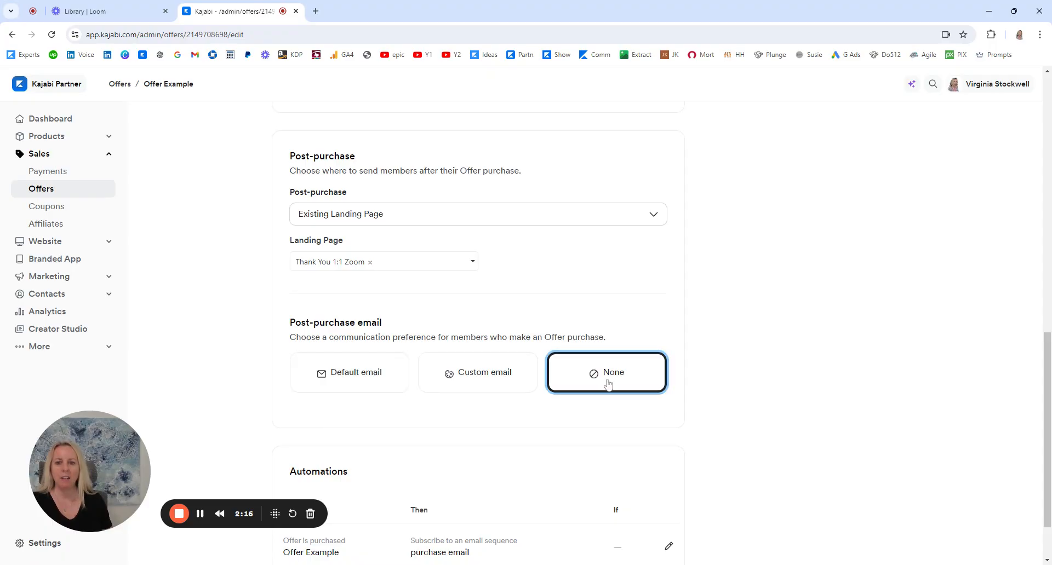
pyautogui.scroll(1, 796, 387)
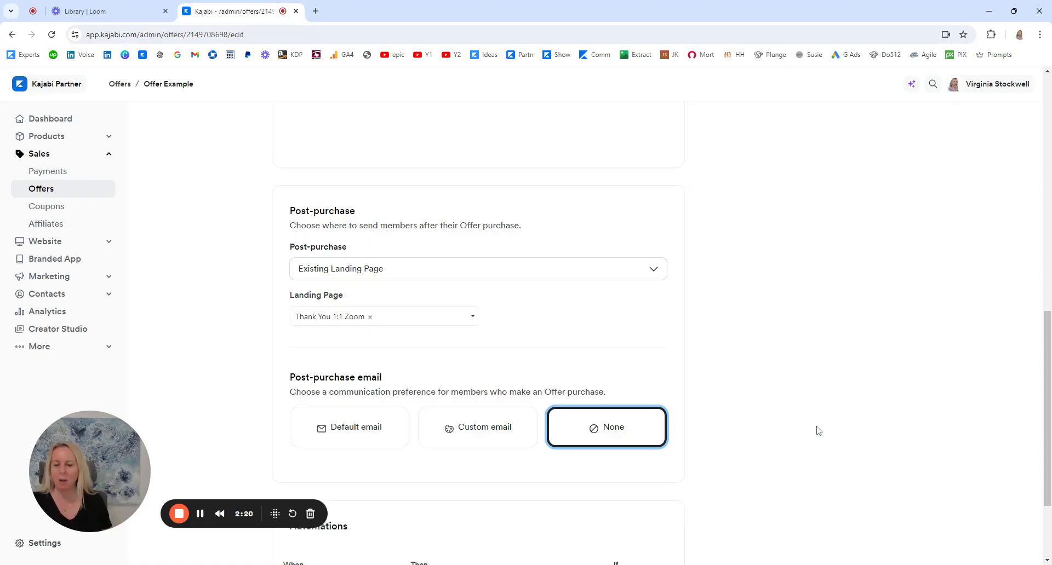
pyautogui.scroll(-2, 798, 424)
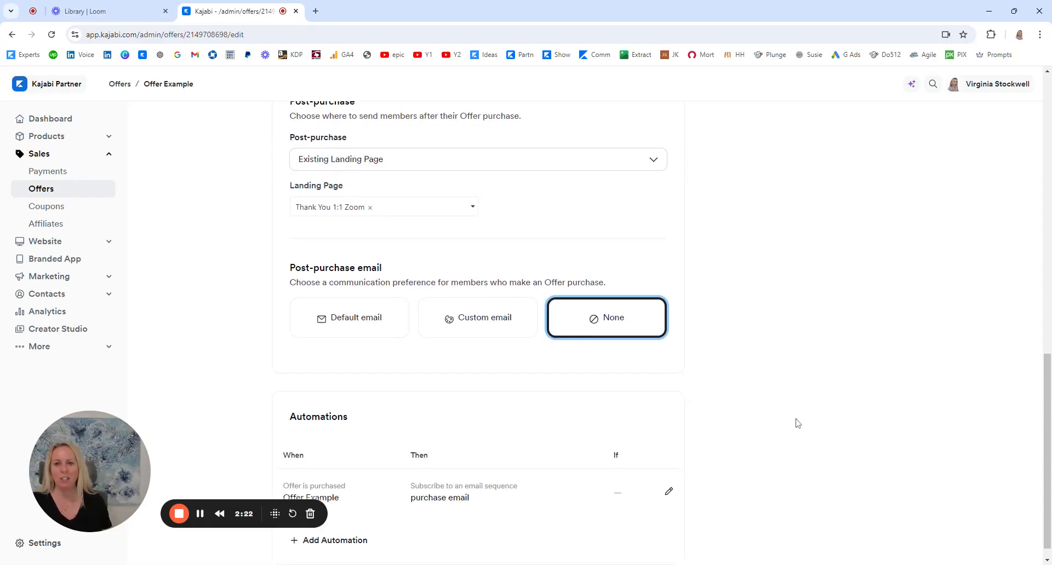
pyautogui.scroll(-1, 744, 331)
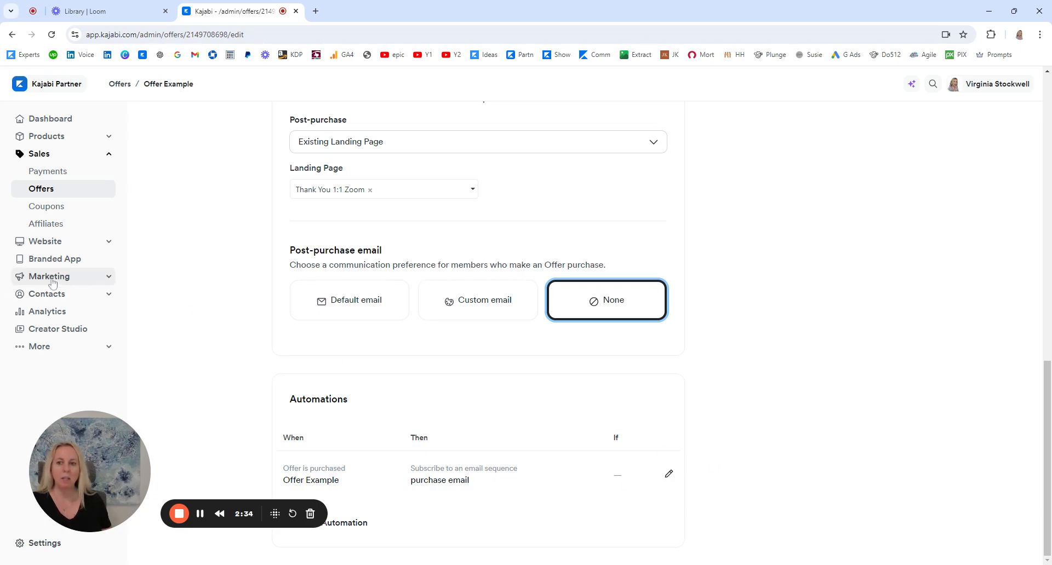
pyautogui.click(101, 281)
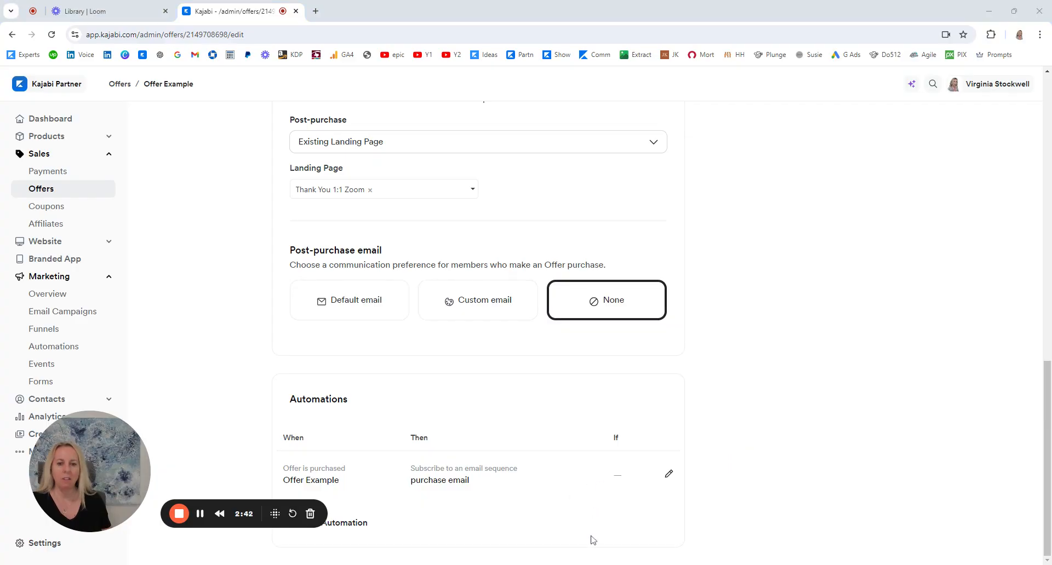
pyautogui.moveTo(293, 507); pyautogui.dragTo(253, 333)
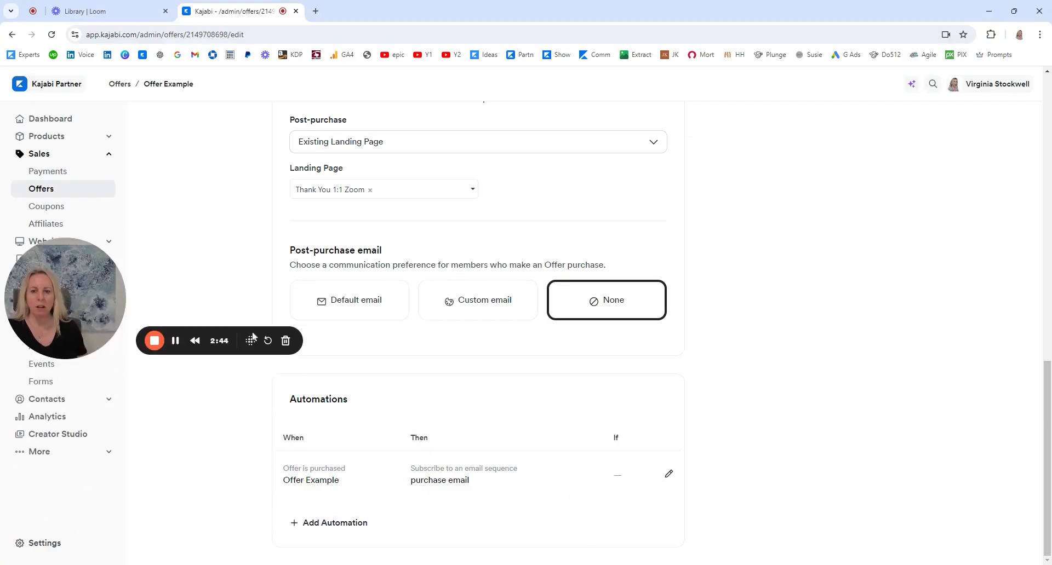
pyautogui.click(346, 523)
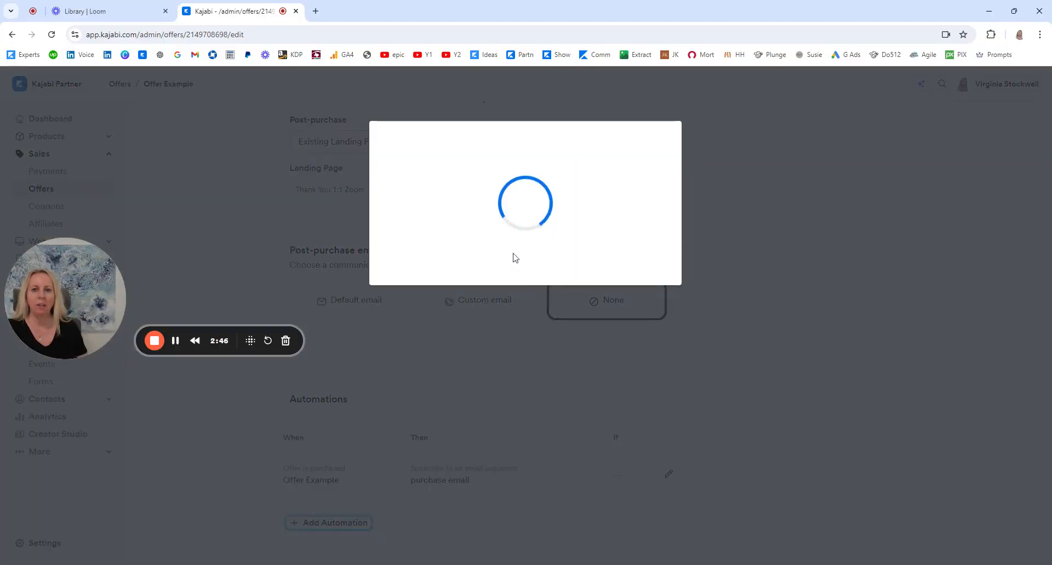
pyautogui.click(495, 284)
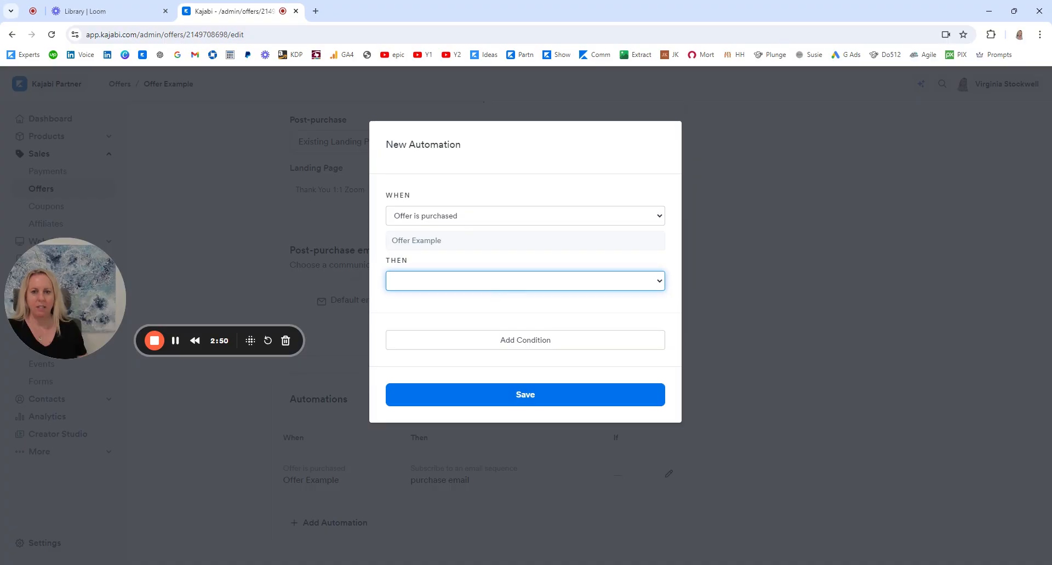
pyautogui.click(495, 297)
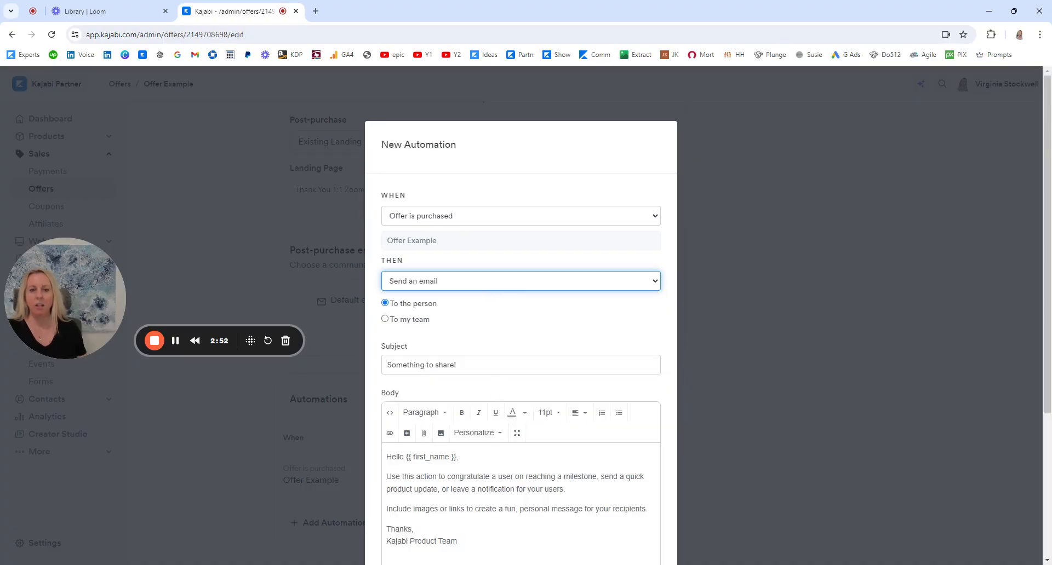
pyautogui.click(813, 343)
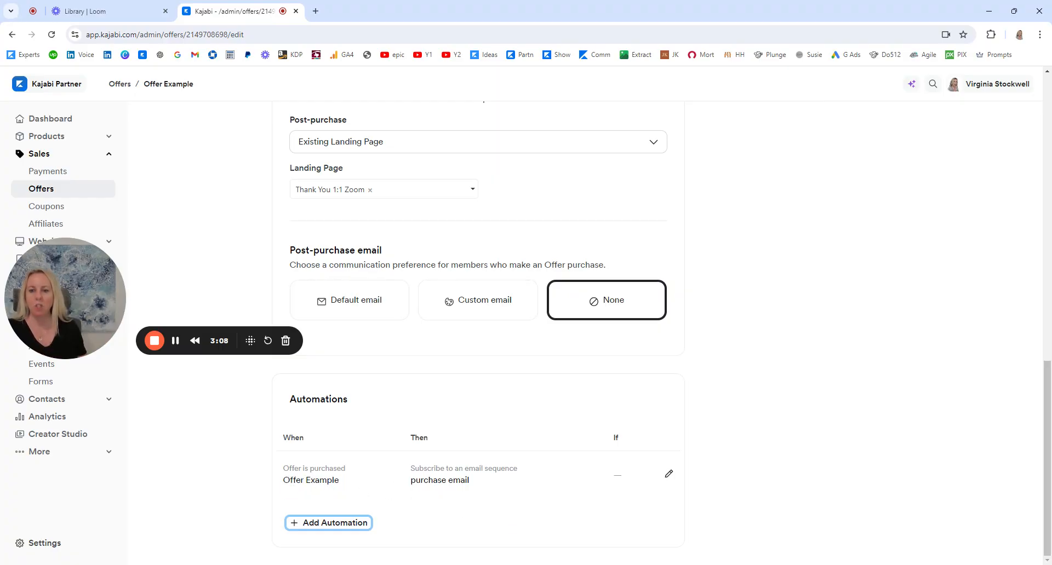
# - Examine the offer's pricing settings, including the payment type options, and its upsell setup
pyautogui.moveTo(137, 320); pyautogui.dragTo(782, 220)
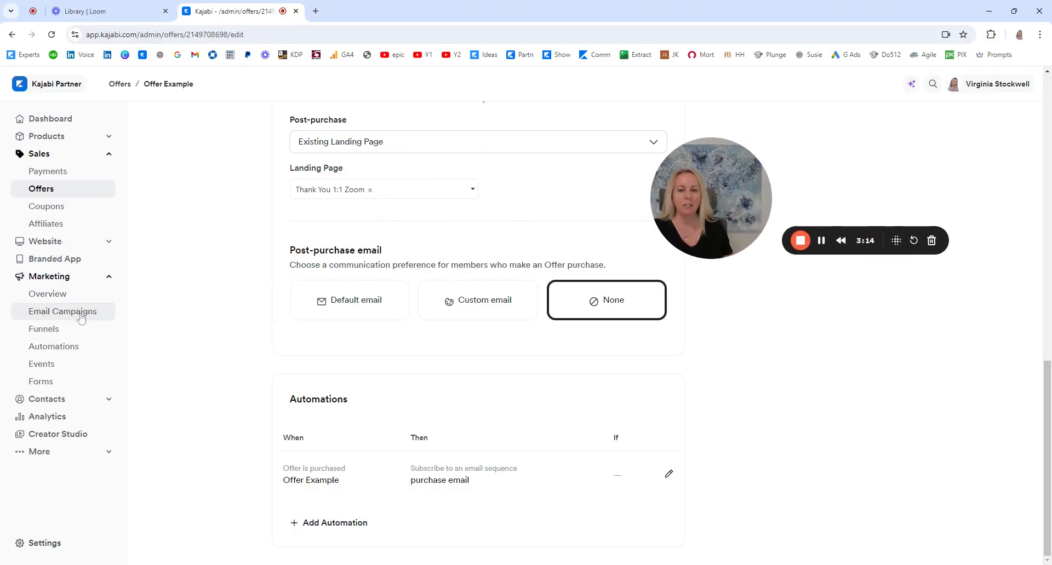
pyautogui.scroll(1, 719, 470)
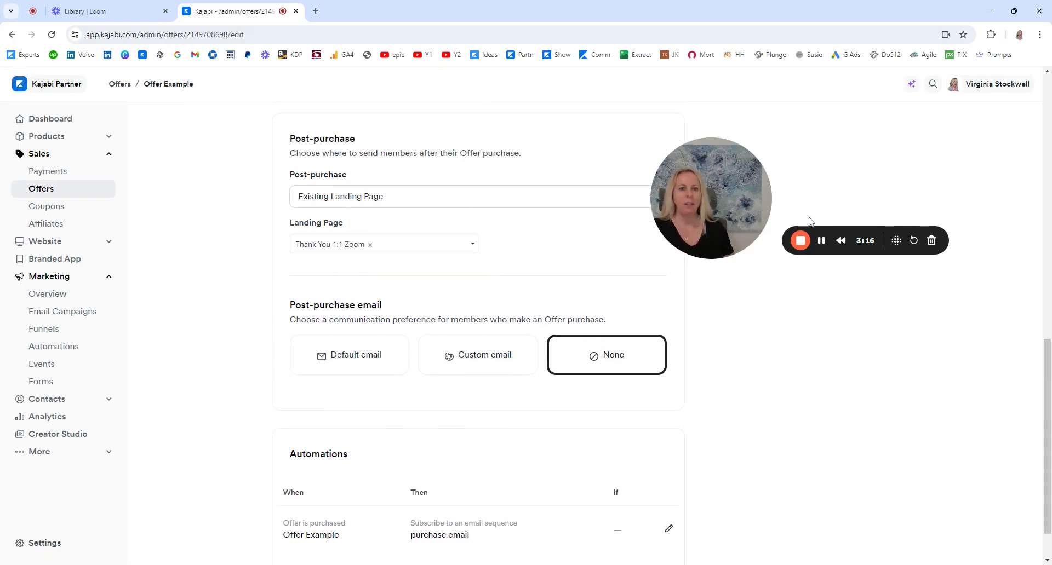
pyautogui.scroll(10, 803, 291)
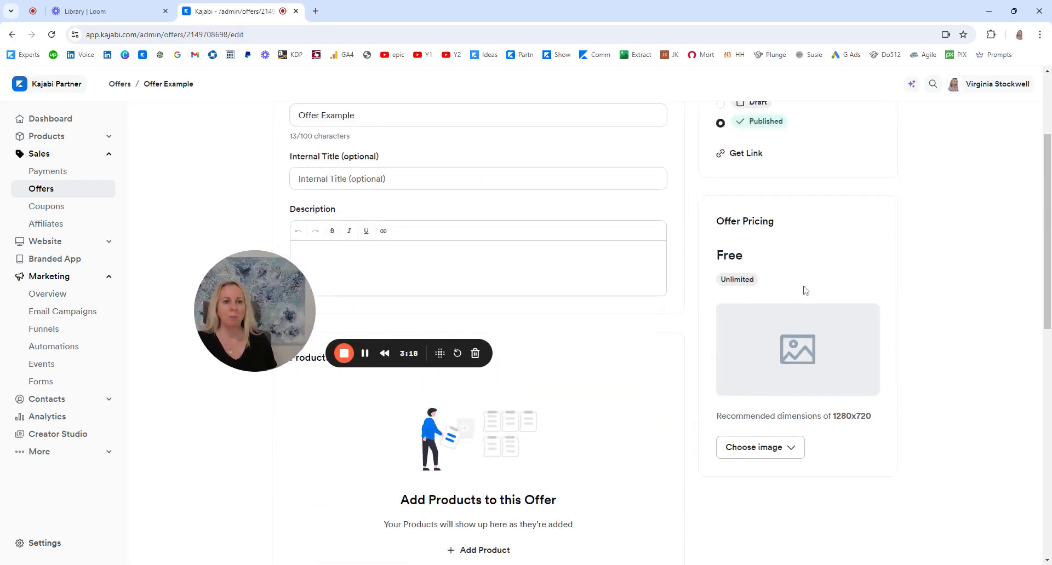
pyautogui.moveTo(277, 298); pyautogui.dragTo(220, 360)
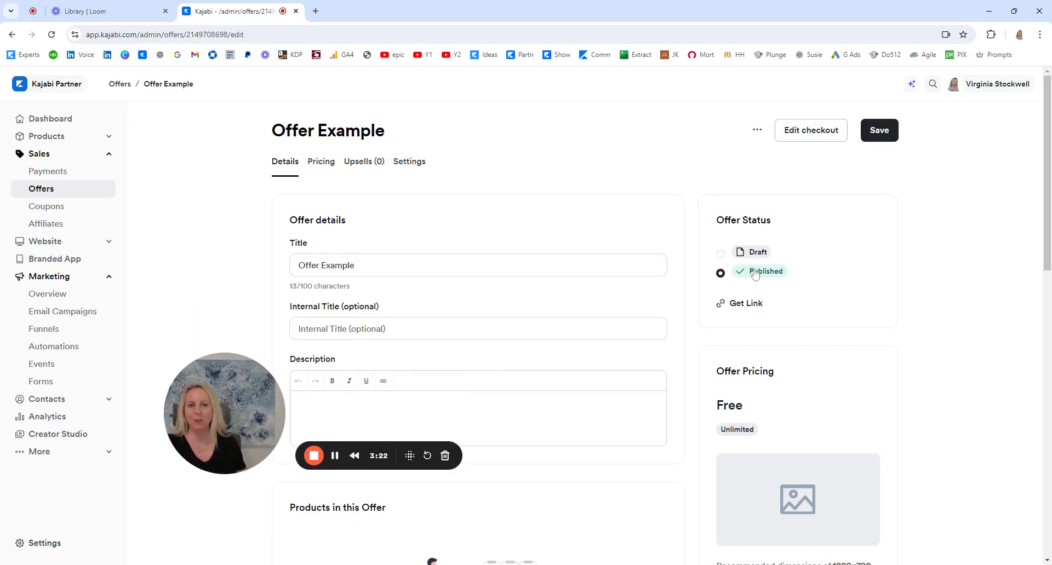
pyautogui.scroll(-1, 806, 280)
pyautogui.scroll(2, 805, 280)
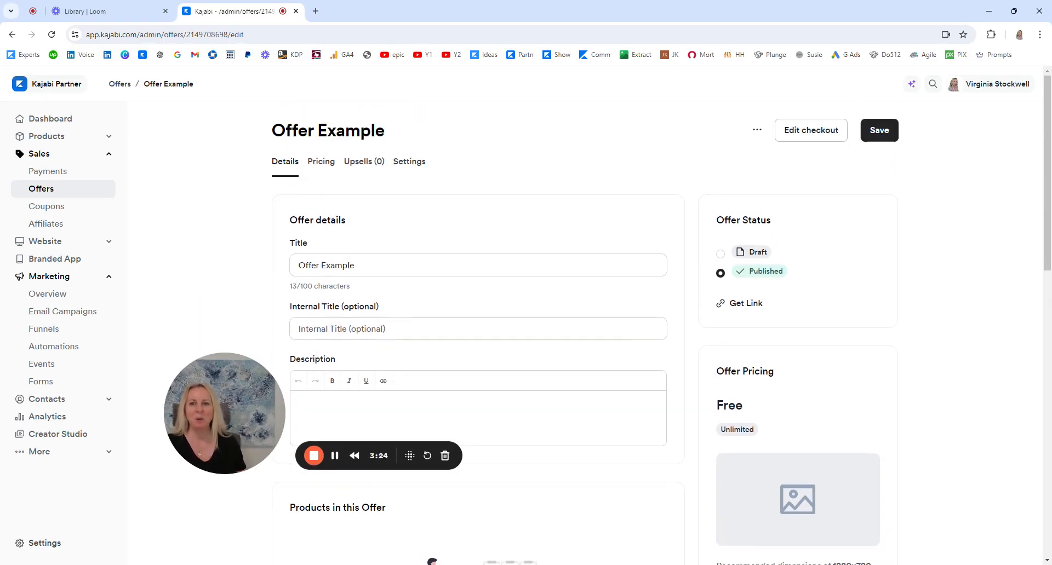
pyautogui.click(321, 163)
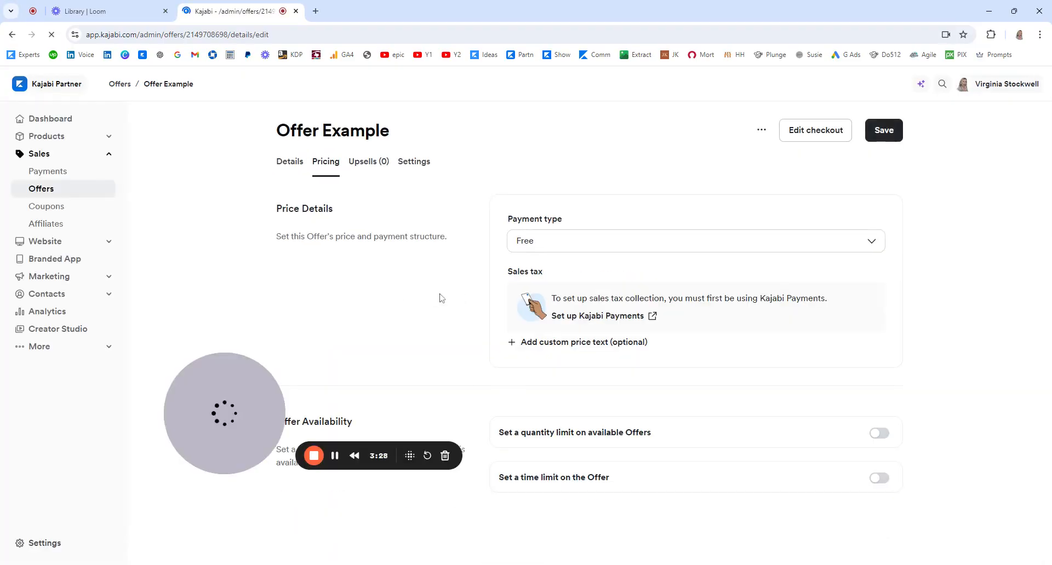
pyautogui.click(576, 248)
pyautogui.click(423, 263)
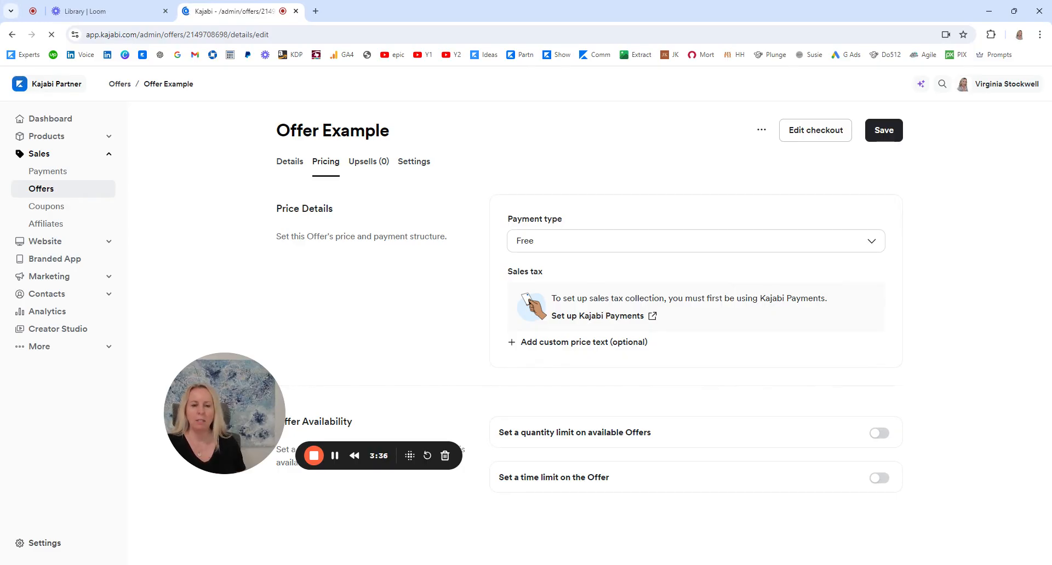
pyautogui.moveTo(233, 392); pyautogui.dragTo(211, 210)
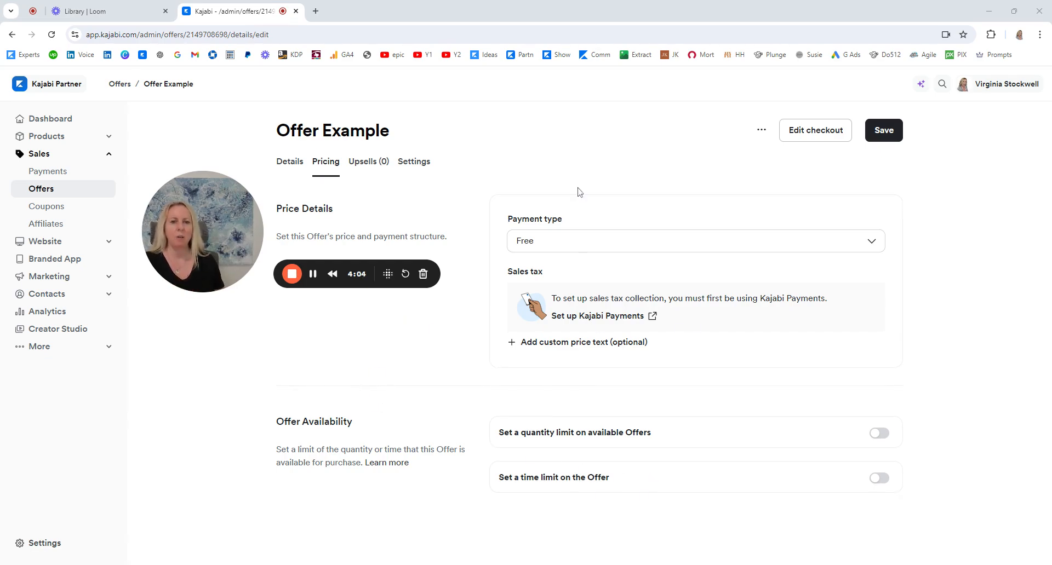
pyautogui.click(367, 167)
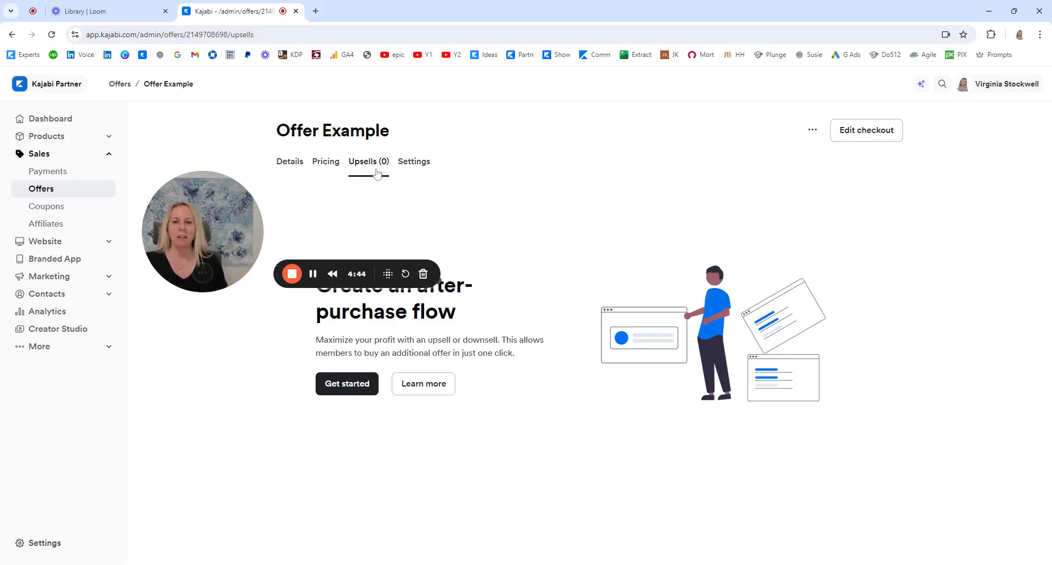
# - Enable email notifications for purchases of this offer in its settings
pyautogui.click(421, 166)
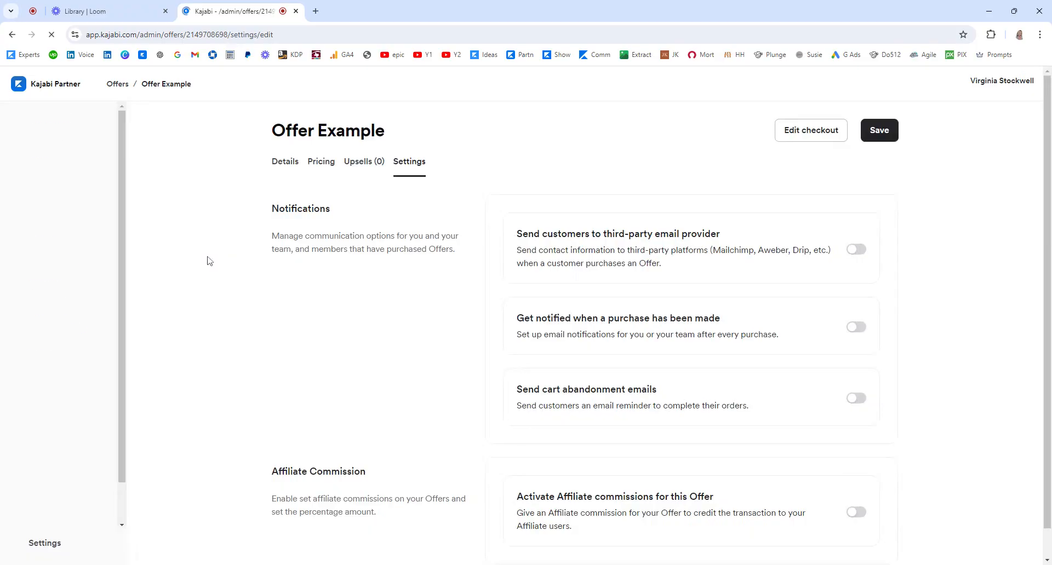
pyautogui.click(850, 331)
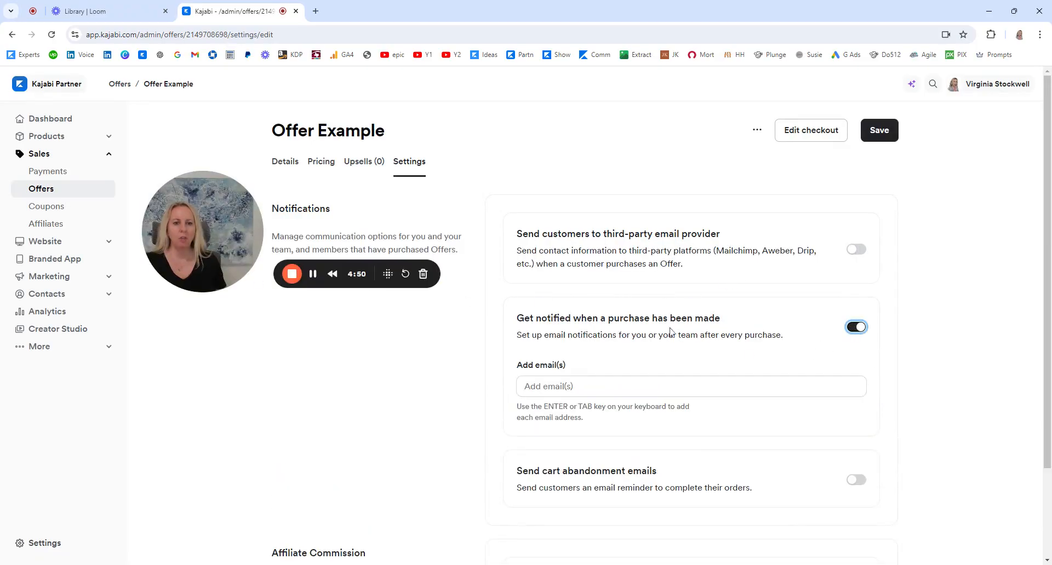
# - Add the recipient's email address to the offer's purchase notifications and save the settings
pyautogui.click(661, 395)
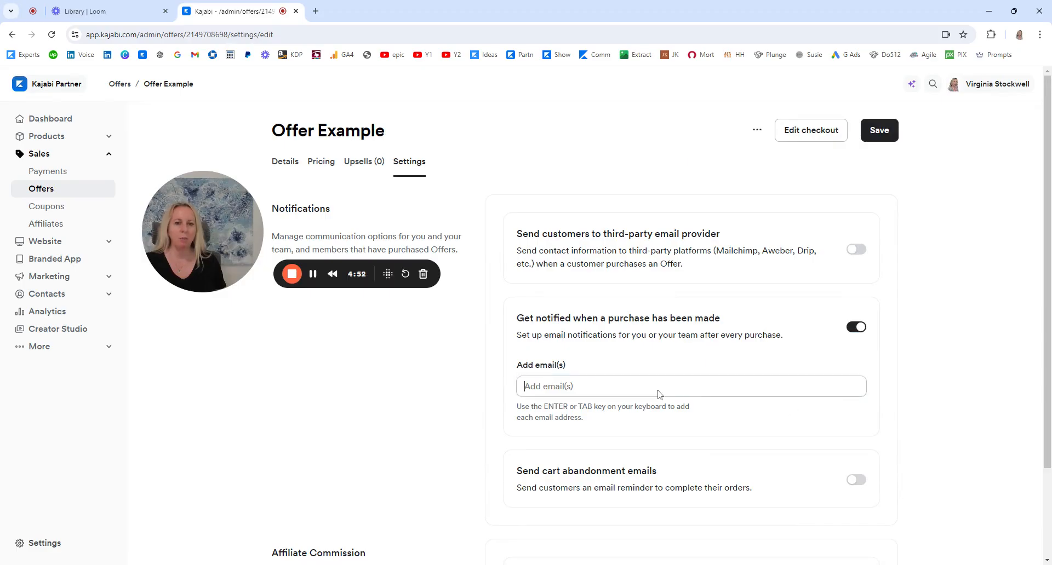
pyautogui.click(692, 399)
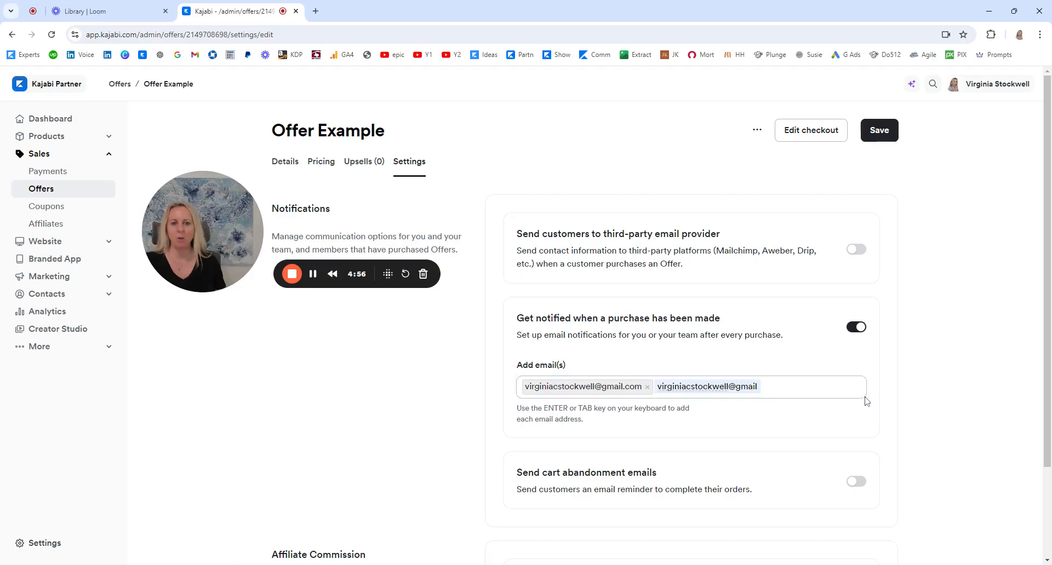
pyautogui.click(882, 137)
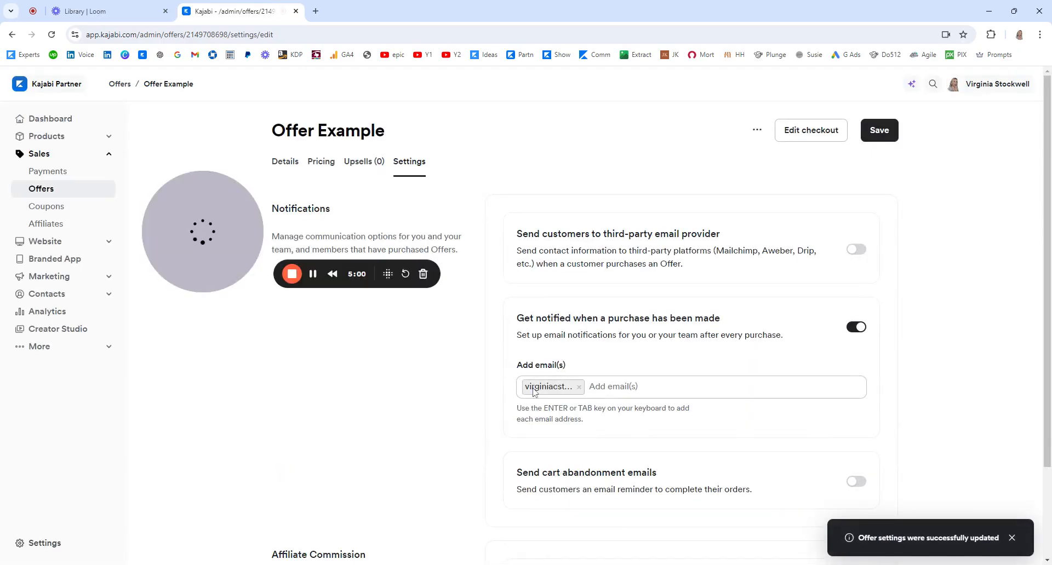
# - Turn on cart abandonment emails for the offer and review the email reminder and affiliate commission options
pyautogui.scroll(-2, 872, 402)
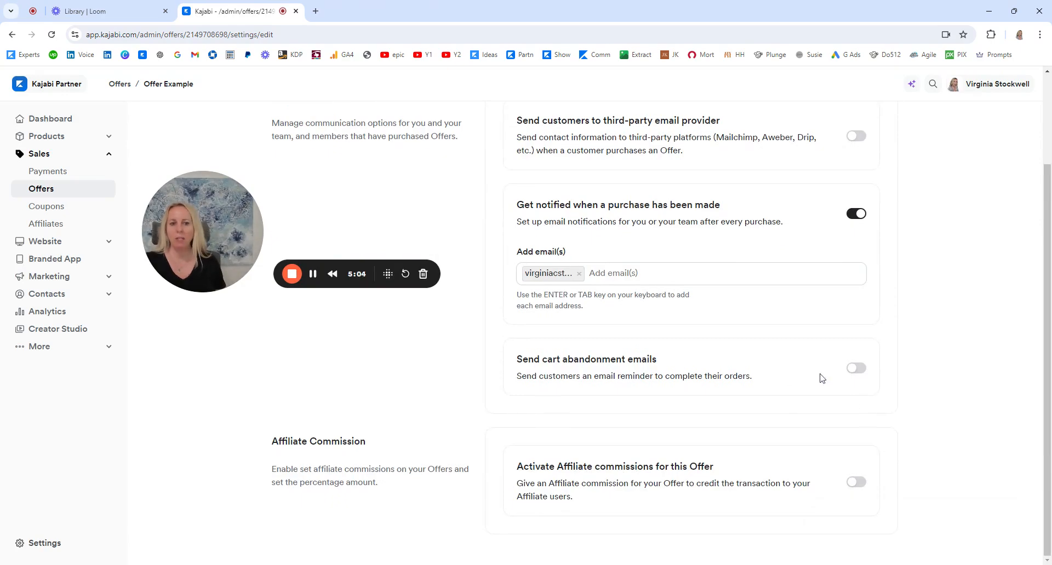
pyautogui.click(856, 368)
pyautogui.scroll(-2, 673, 370)
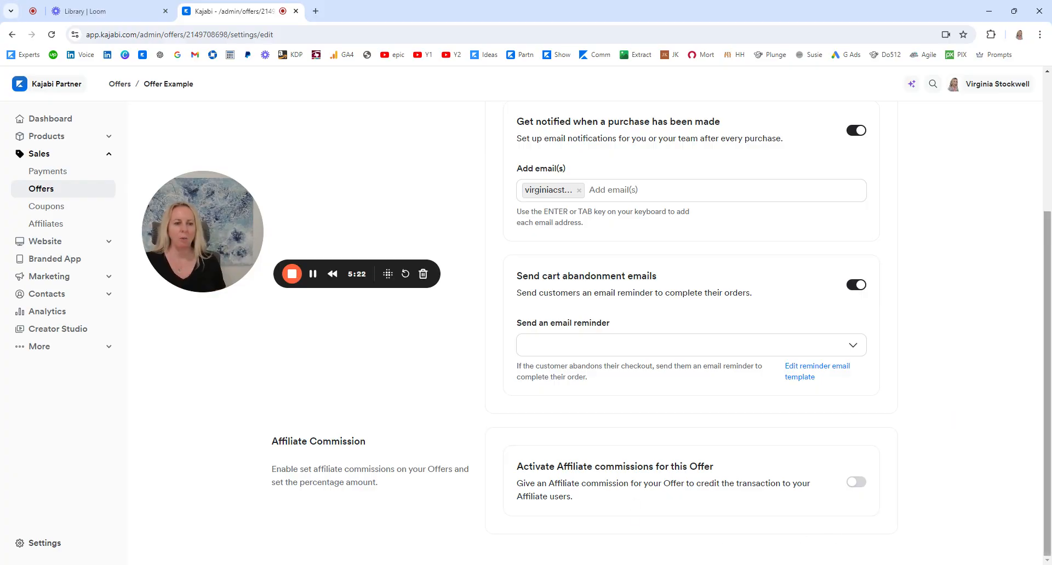
pyautogui.scroll(3, 1049, 479)
pyautogui.scroll(1, 1050, 480)
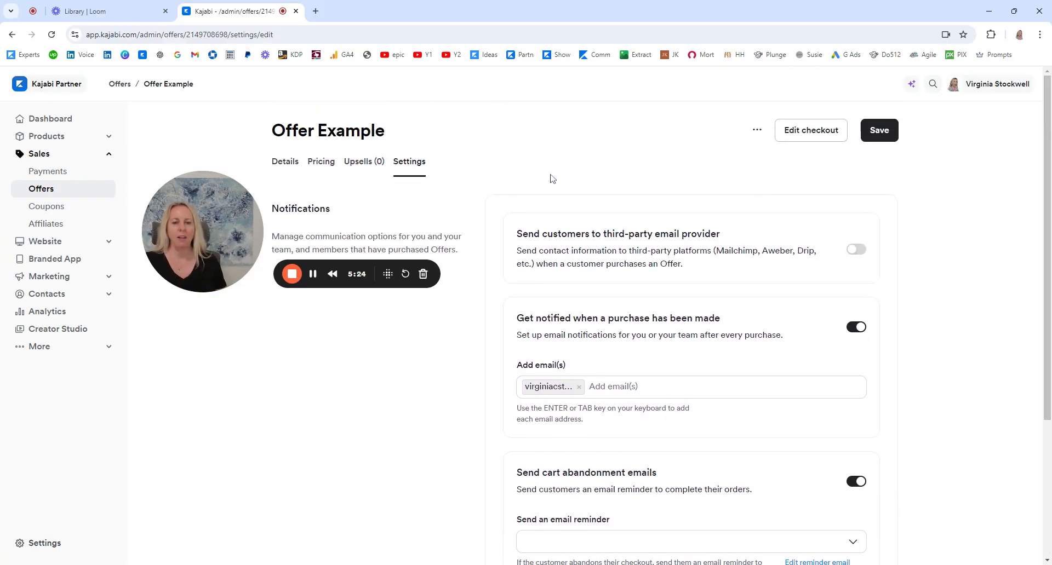
# - Open the offer's checkout page for editing, disable its banner image and save the page
pyautogui.click(282, 161)
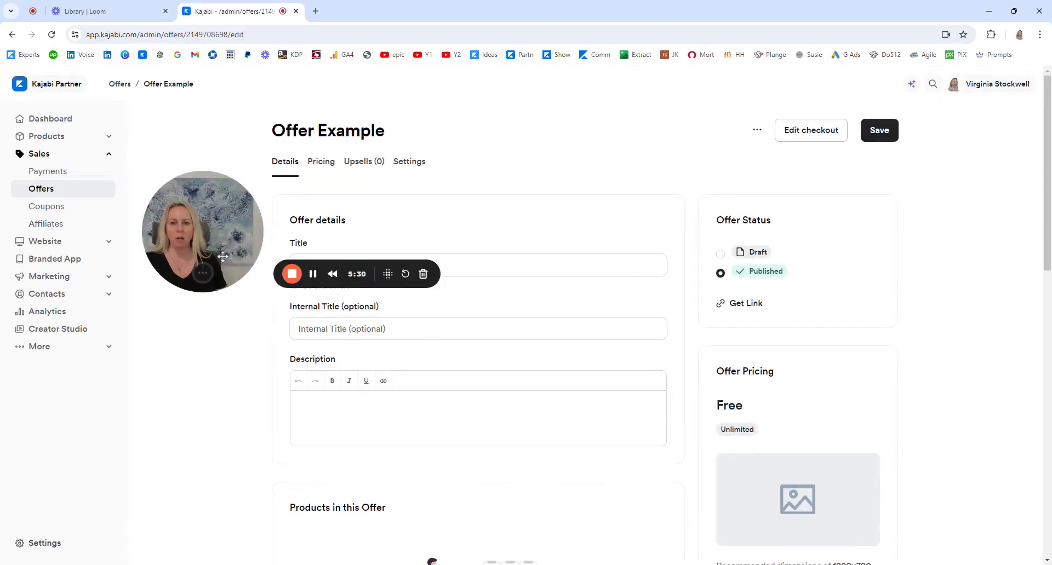
pyautogui.moveTo(212, 267); pyautogui.dragTo(94, 536)
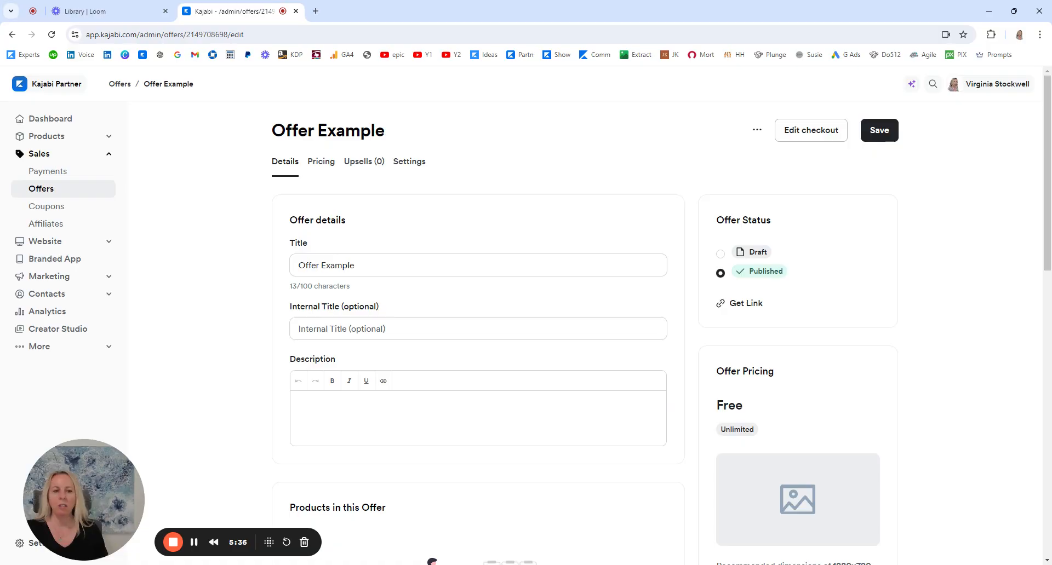
pyautogui.click(820, 137)
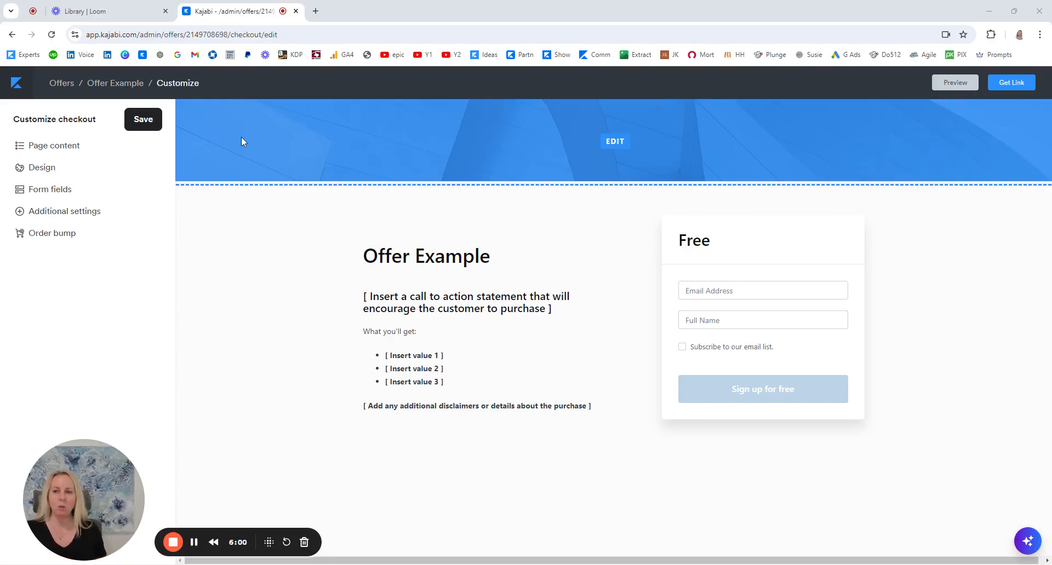
pyautogui.click(276, 143)
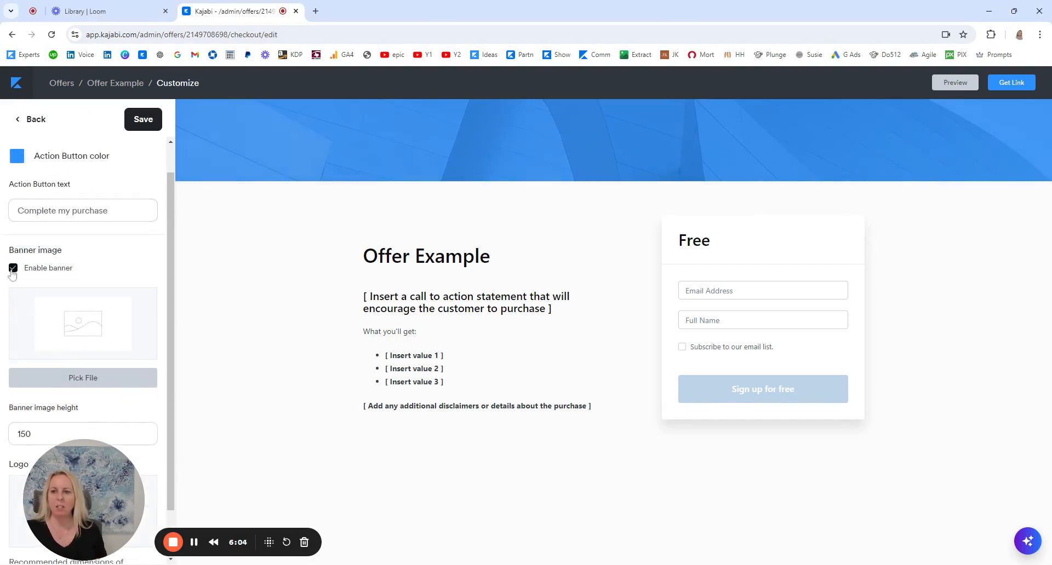
pyautogui.click(132, 121)
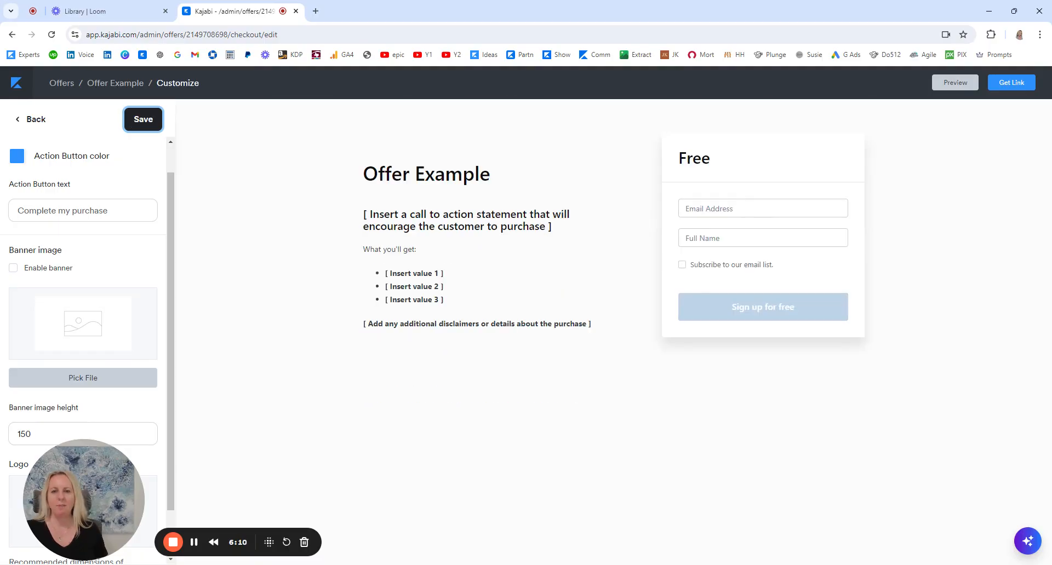
# - Set the offer's image to the recent picture of a woman in a black blazer on blue, and save the offer
pyautogui.moveTo(486, 269)
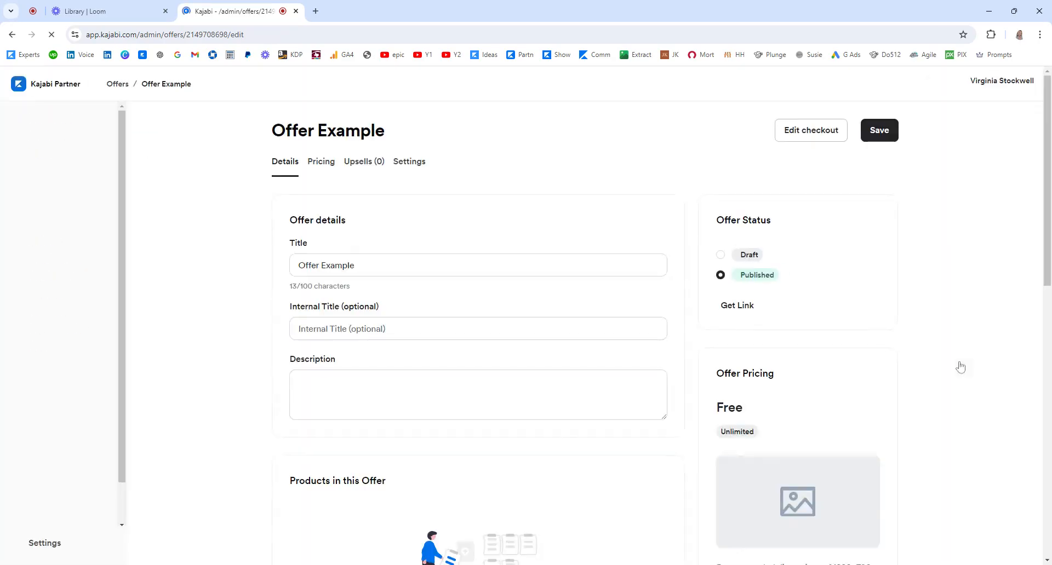
pyautogui.scroll(-2, 852, 368)
pyautogui.click(759, 432)
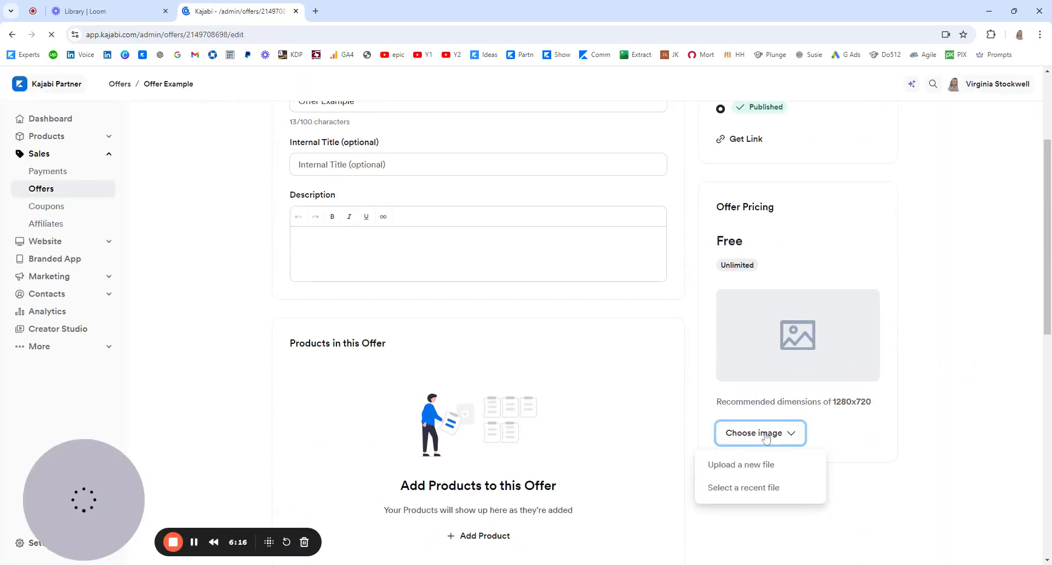
pyautogui.click(745, 488)
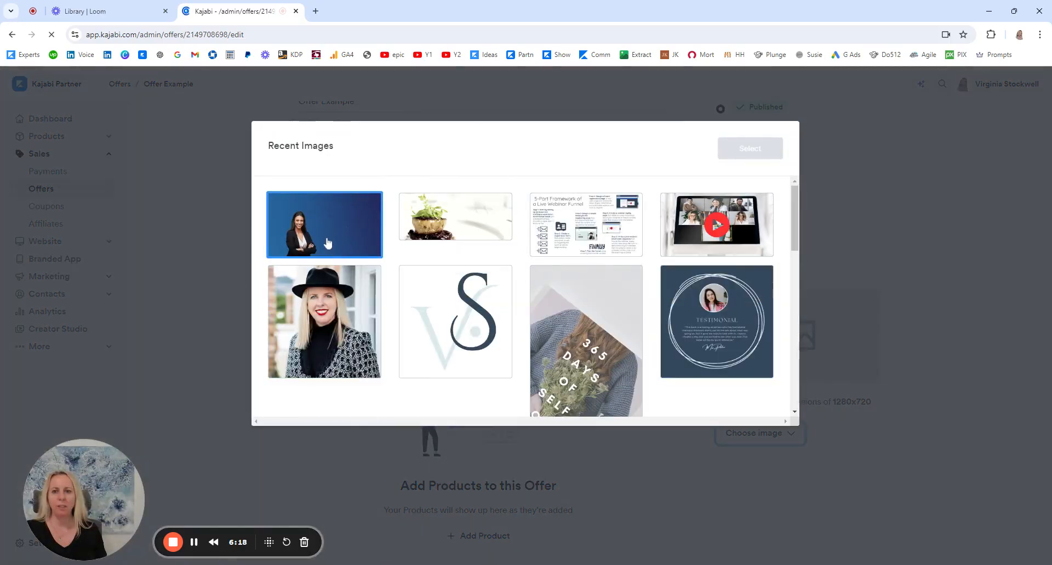
pyautogui.click(328, 244)
pyautogui.click(750, 153)
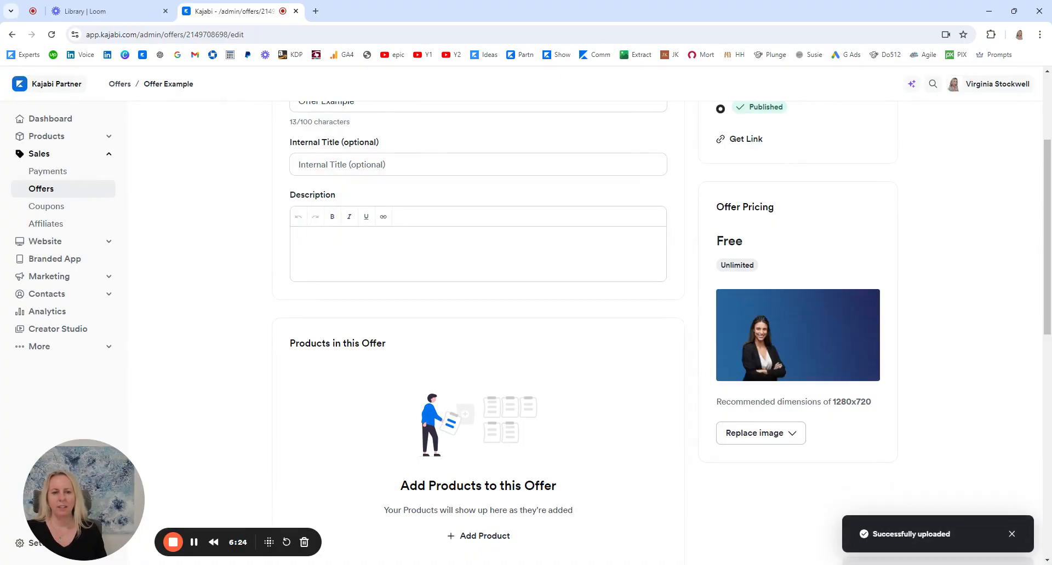
pyautogui.scroll(3, 930, 178)
pyautogui.click(879, 132)
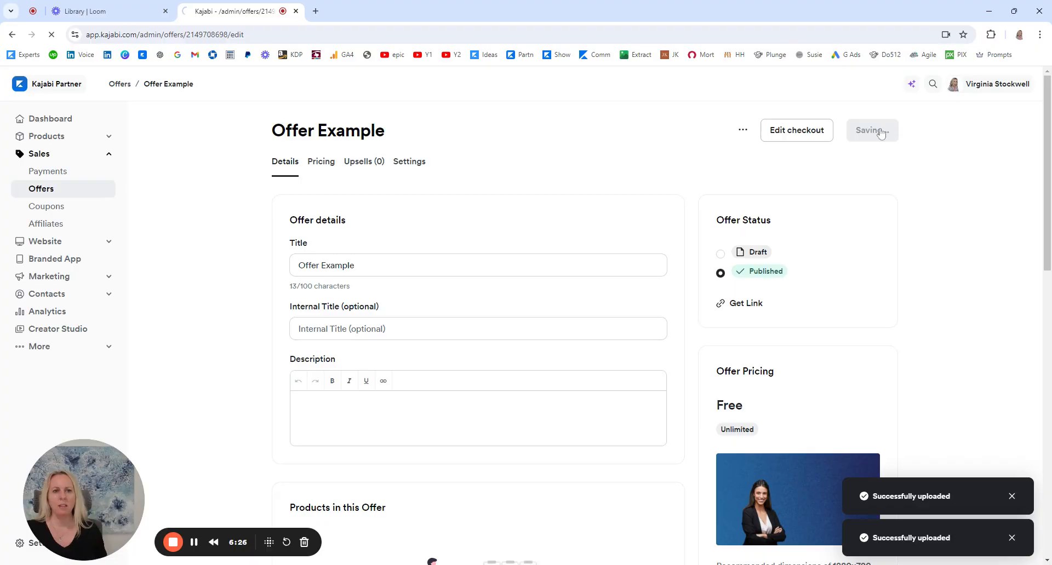
# - Remove the hero image from the offer's checkout page and save the page
pyautogui.click(821, 131)
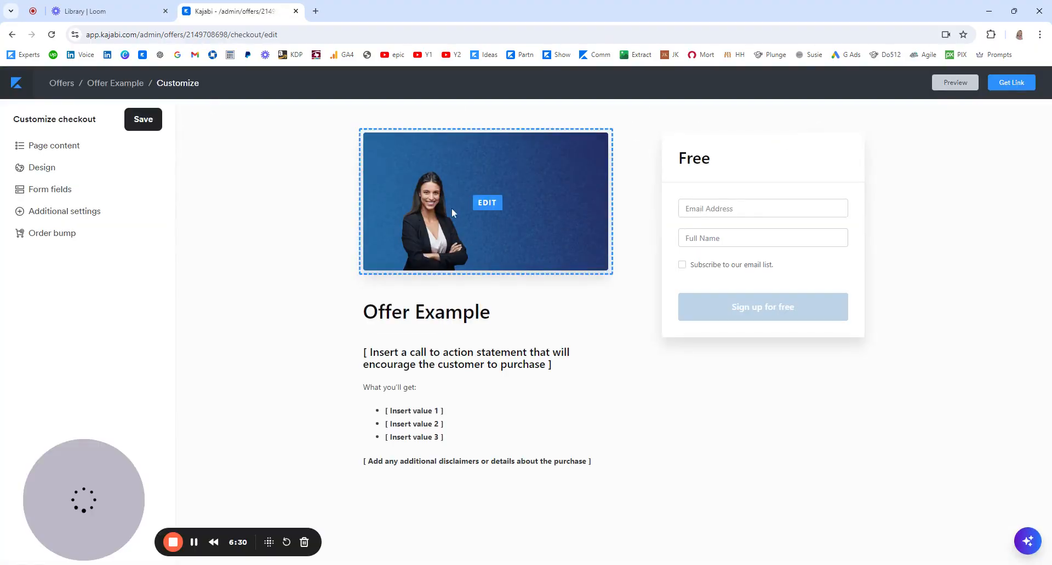
pyautogui.click(416, 220)
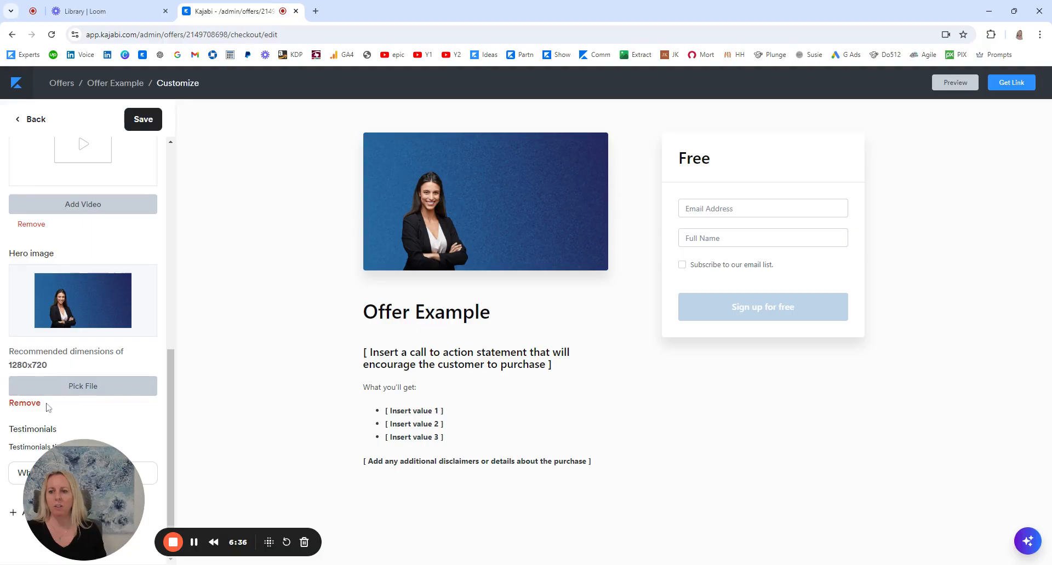
pyautogui.click(26, 408)
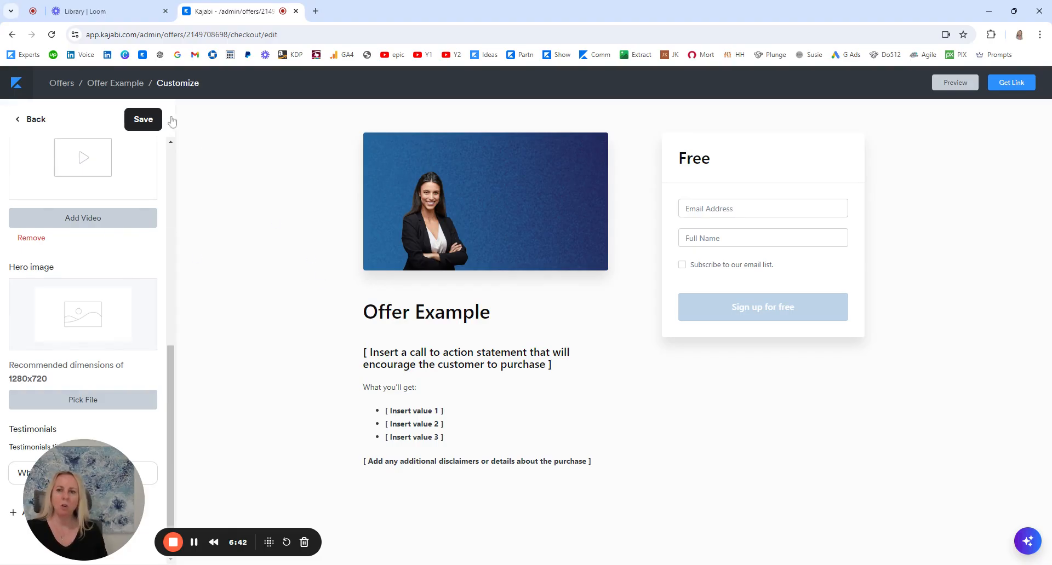
pyautogui.click(147, 120)
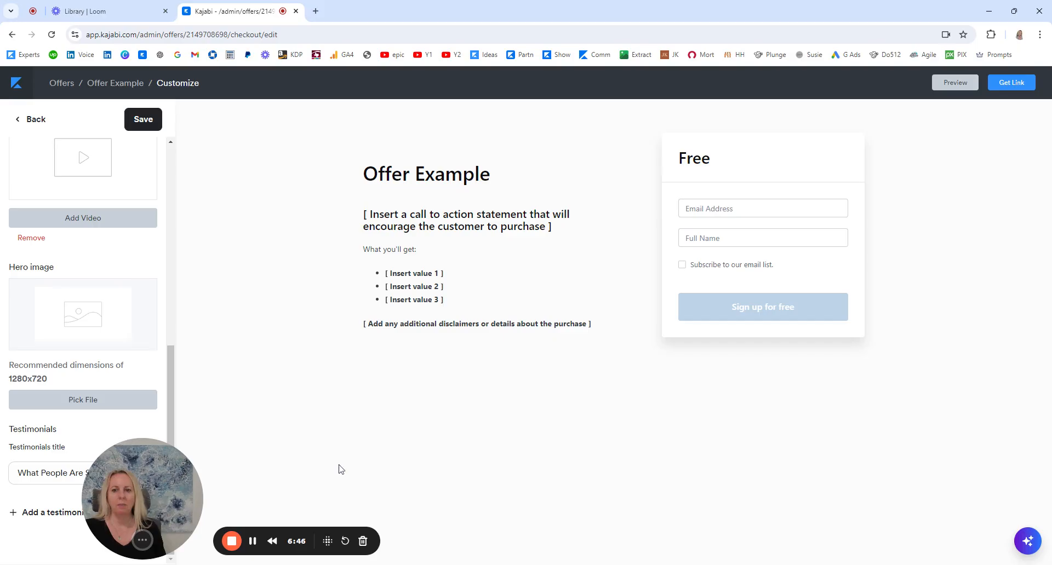
# - Examine the checkout description editor and the form field options of the checkout page
pyautogui.click(487, 271)
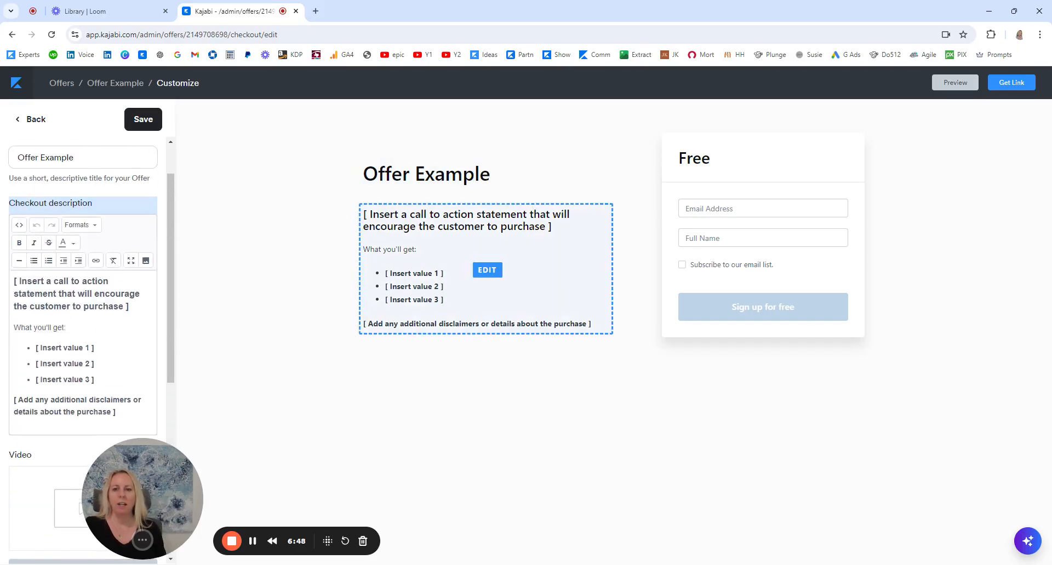
pyautogui.moveTo(163, 495); pyautogui.dragTo(84, 334)
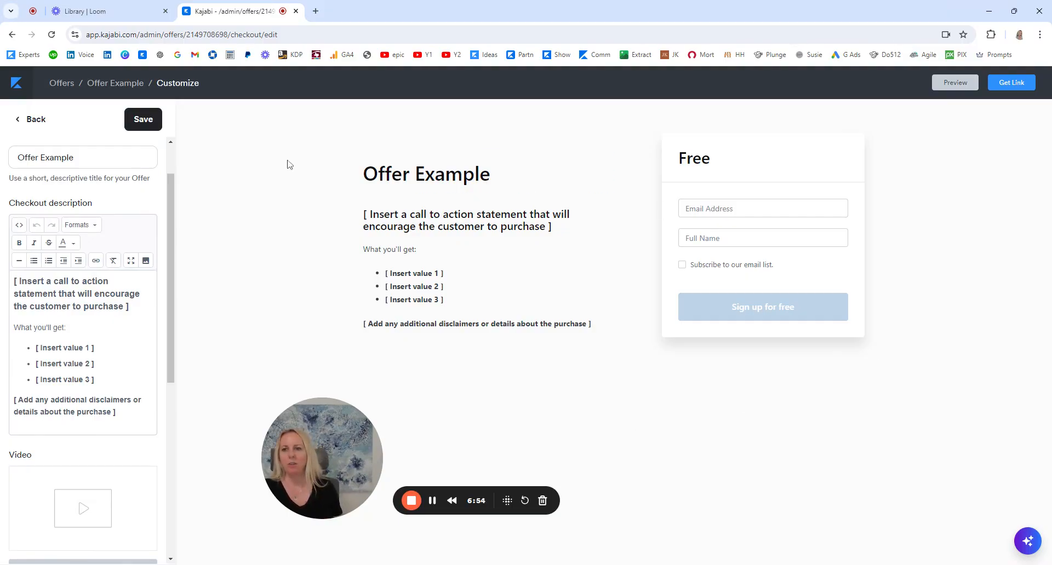
pyautogui.click(32, 121)
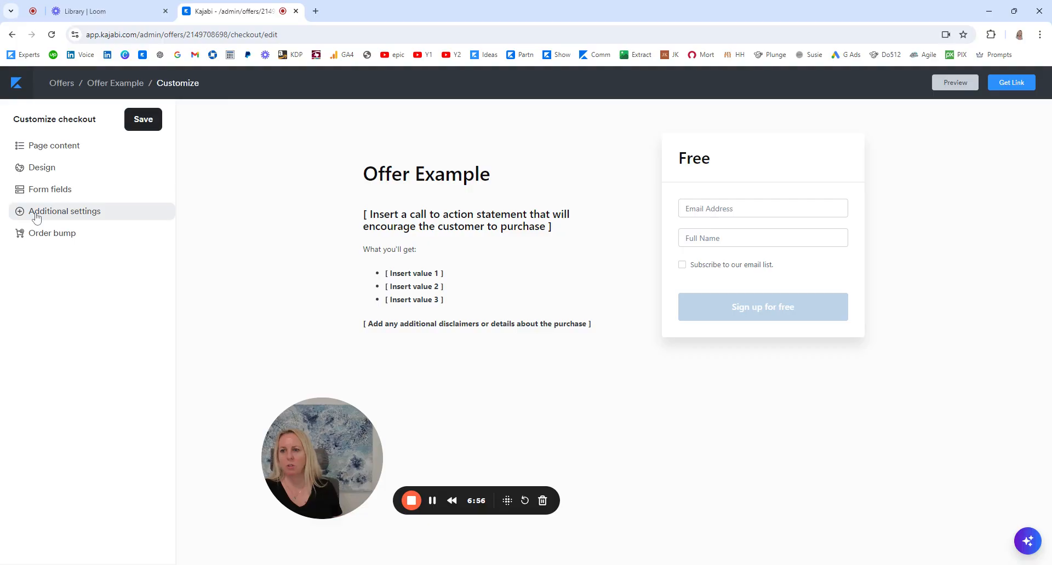
pyautogui.click(37, 196)
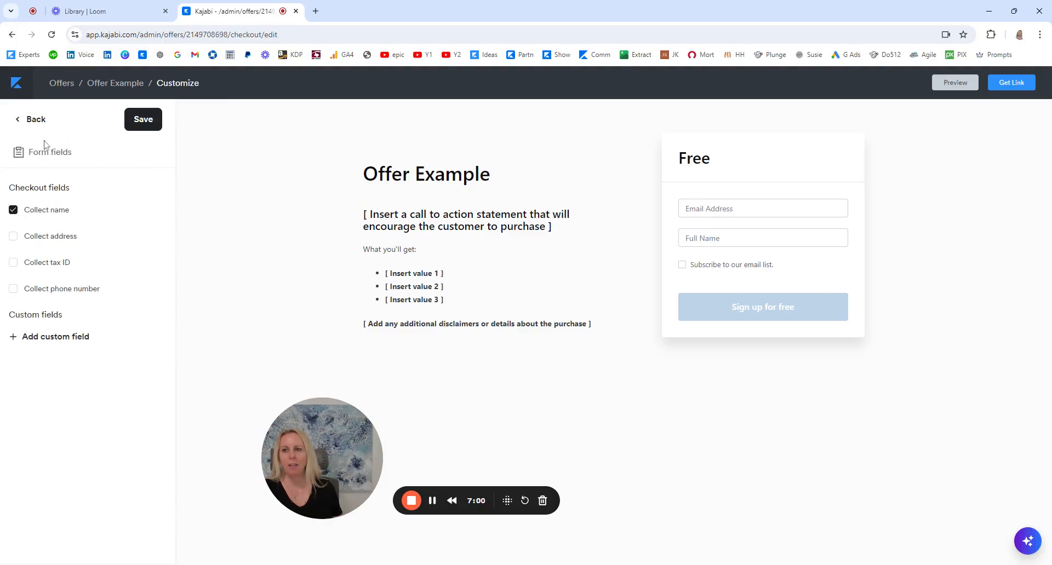
pyautogui.click(31, 123)
# - In the additional checkout settings, set the mobile layout to Checkout form on bottom, choose Footer as the footer navbar and save
pyautogui.click(56, 213)
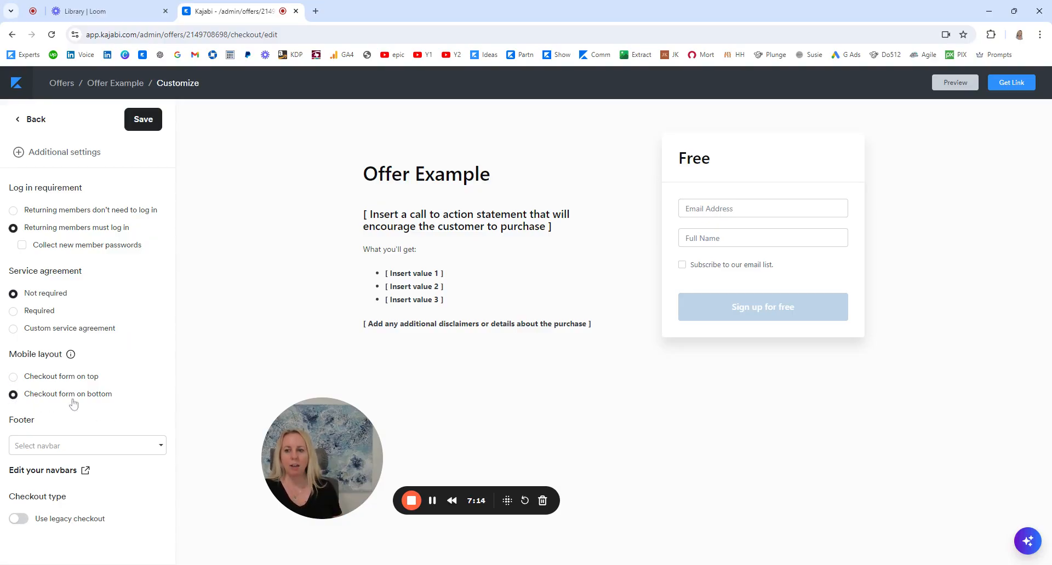
pyautogui.click(13, 376)
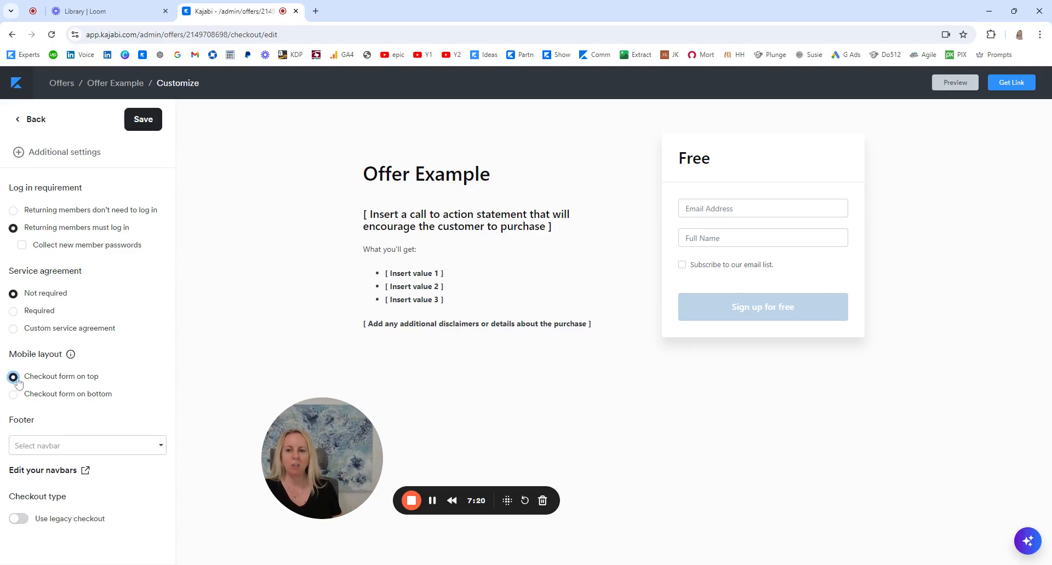
pyautogui.click(13, 395)
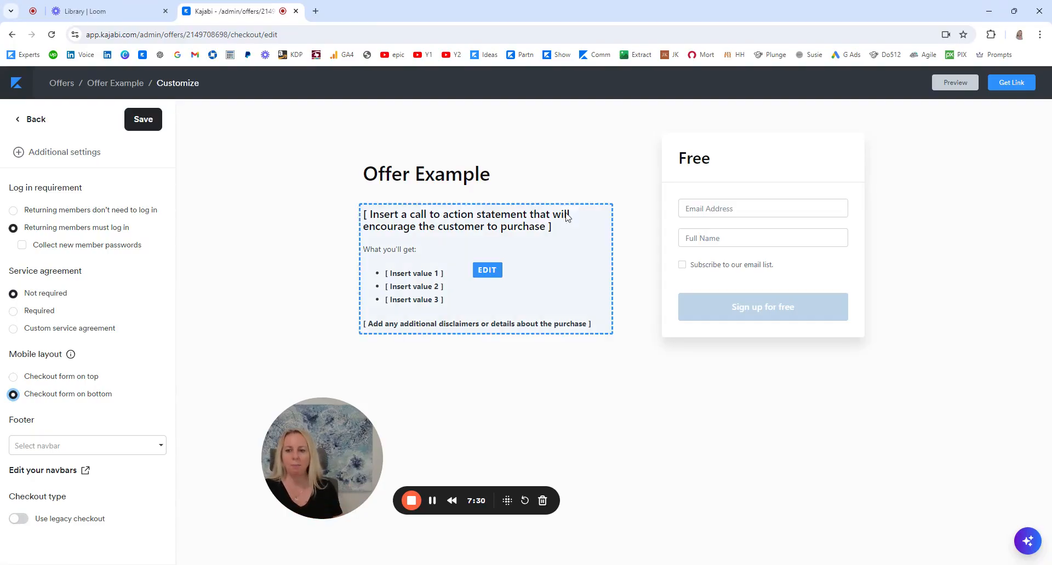
pyautogui.click(77, 441)
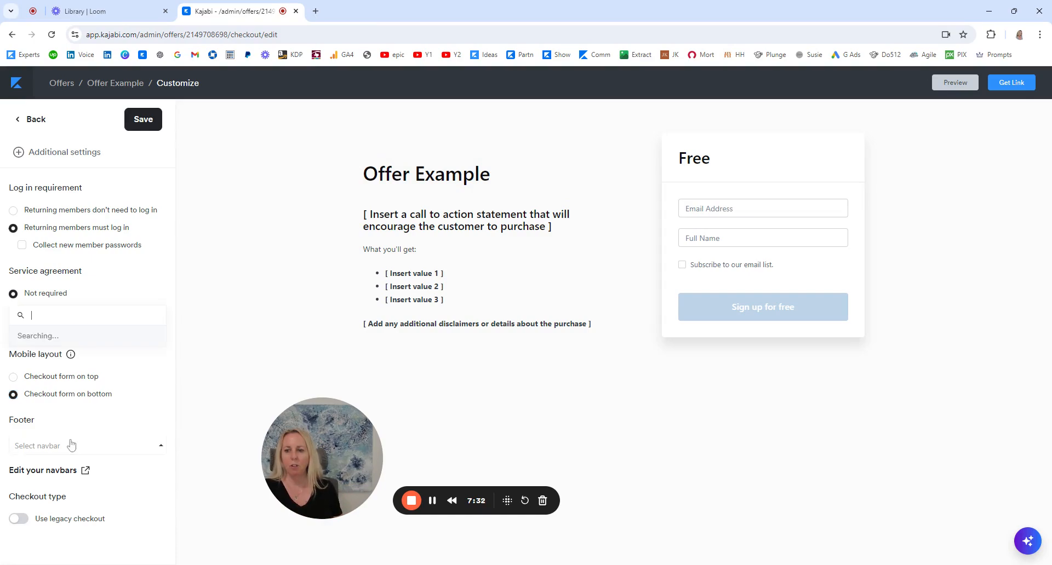
pyautogui.click(39, 364)
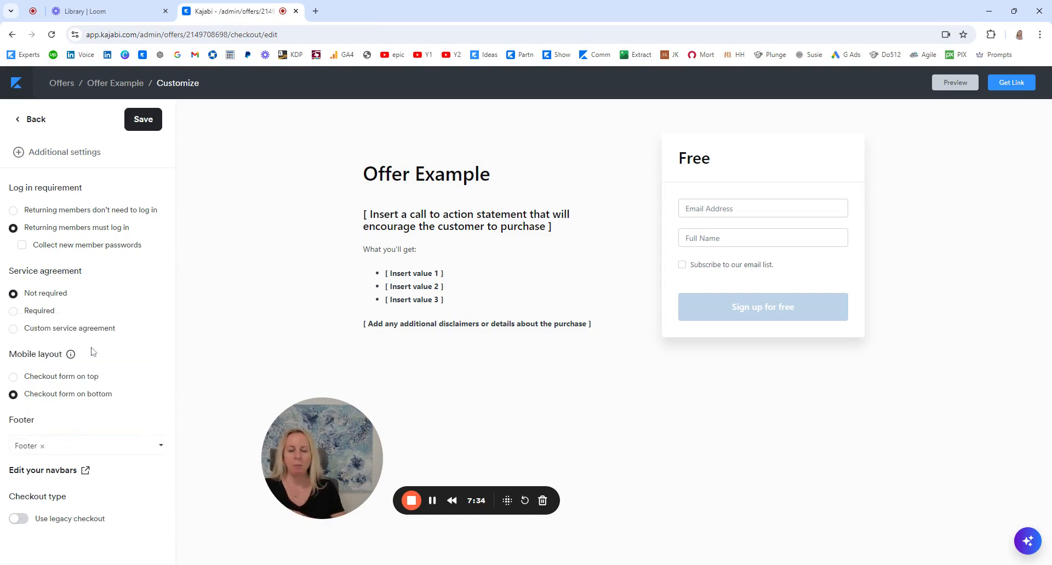
pyautogui.click(142, 120)
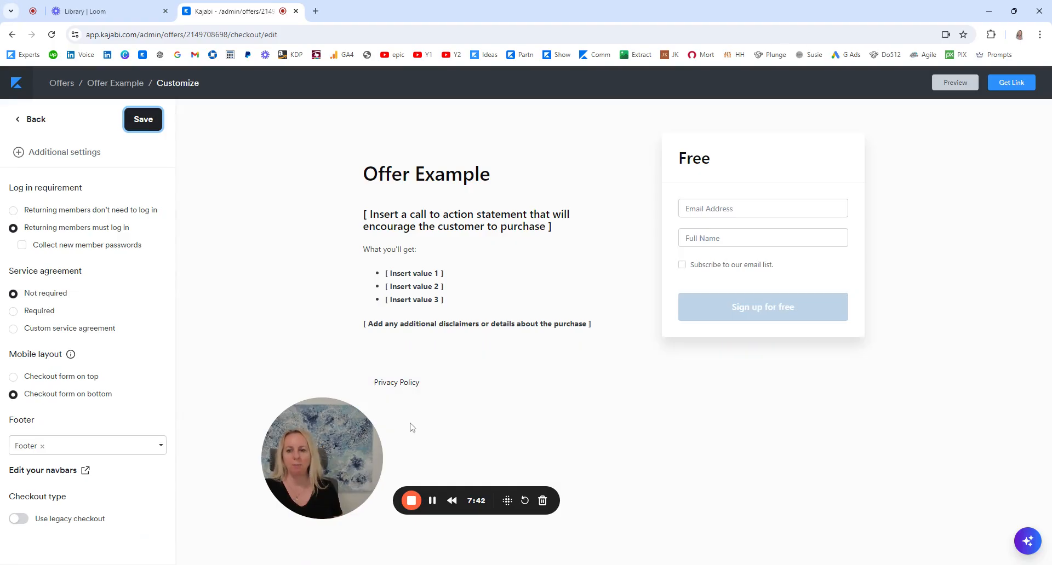